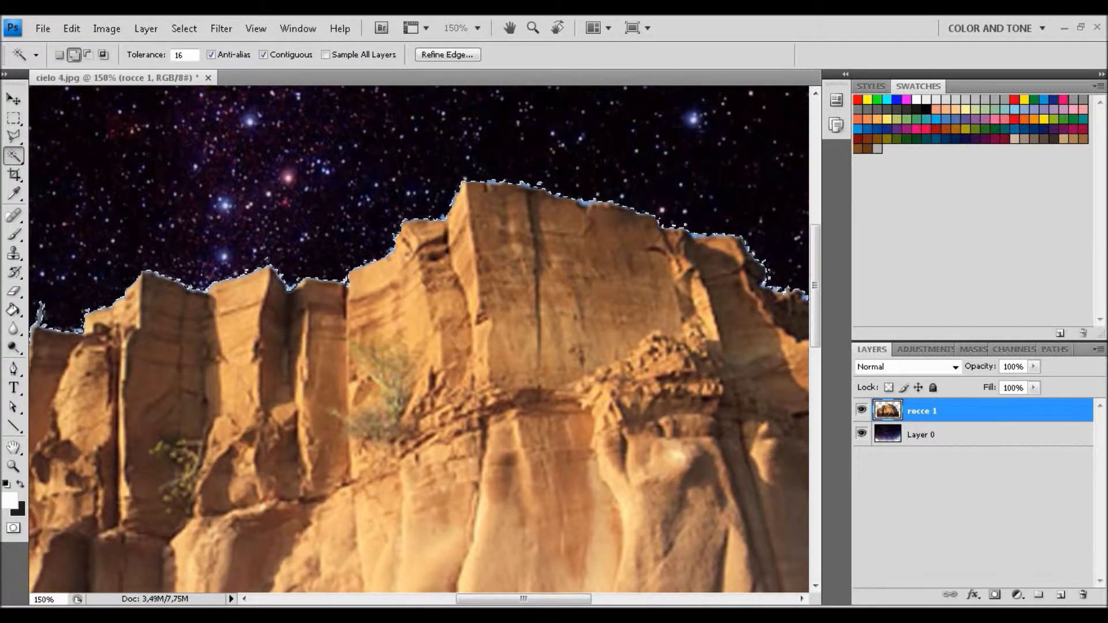
# Step: Deselect the cleared sky, fit the view, and move the cliff layer to the lower-left corner
pyautogui.hscroll(10, 704, 391)
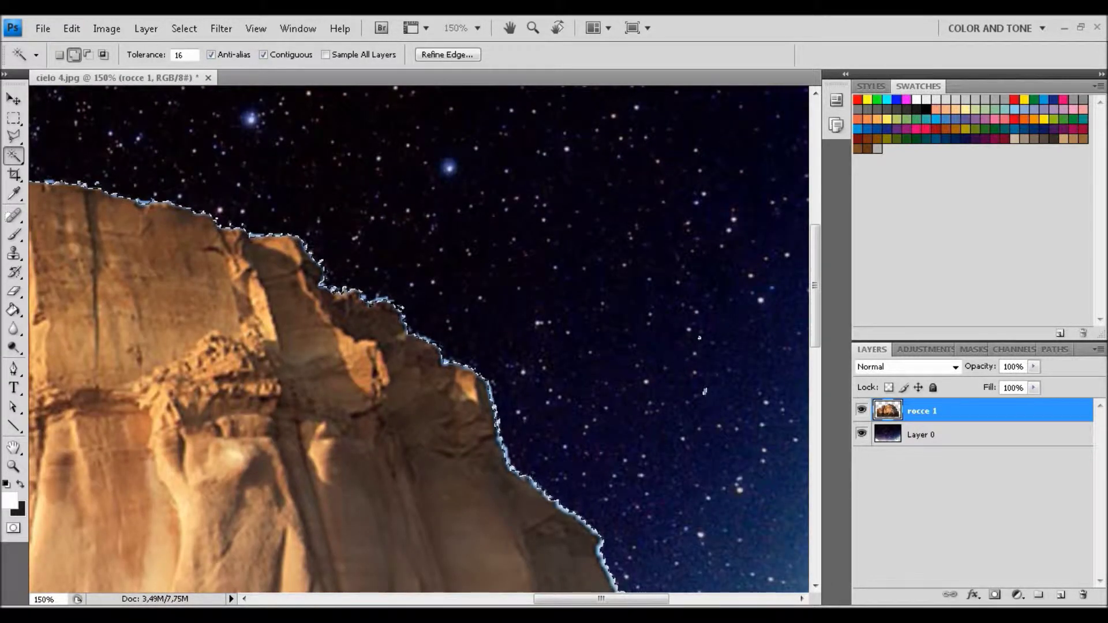
pyautogui.moveTo(704, 392); pyautogui.dragTo(704, 364)
pyautogui.hotkey('ctrl', '0')
pyautogui.hotkey('ctrl', 'd')
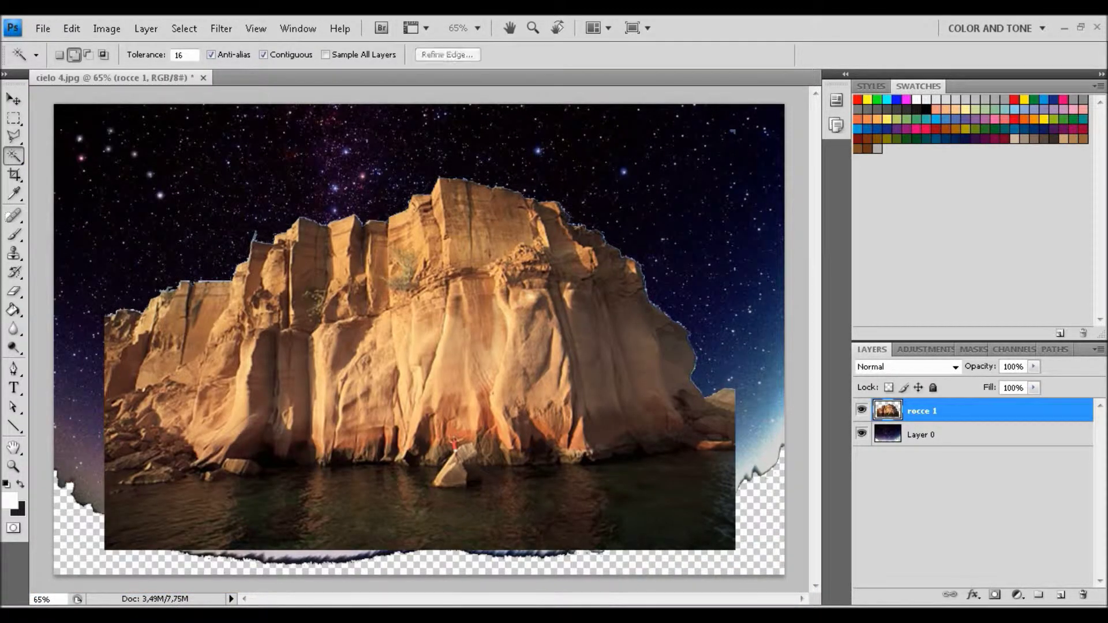
pyautogui.press('e')
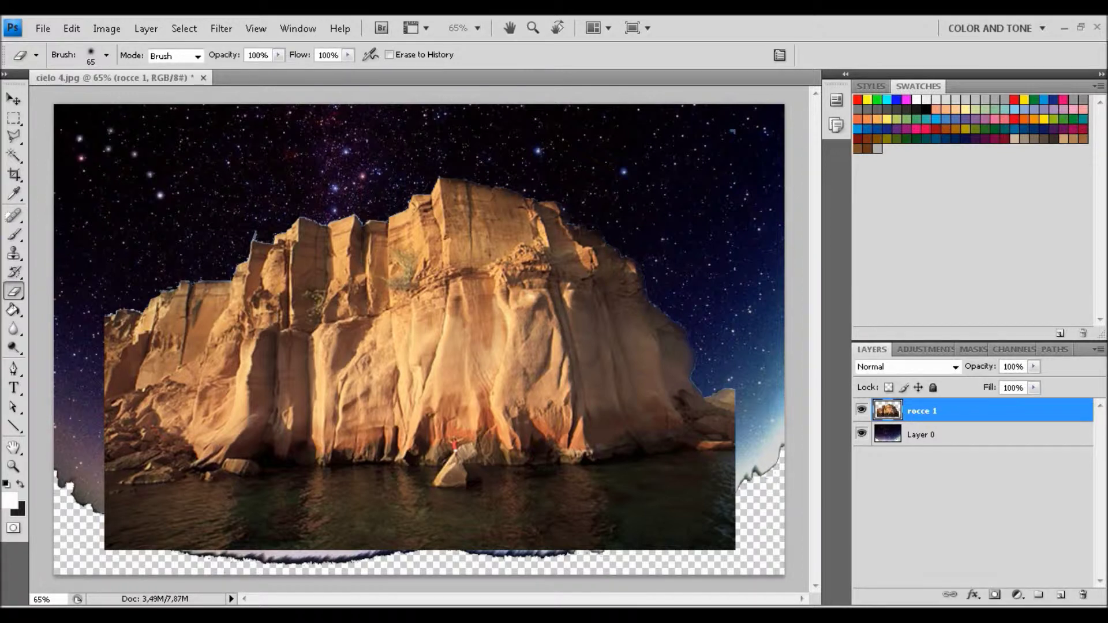
pyautogui.hotkey('ctrl', 't')
pyautogui.moveTo(421, 323); pyautogui.dragTo(67, 479)
pyautogui.press('Return')
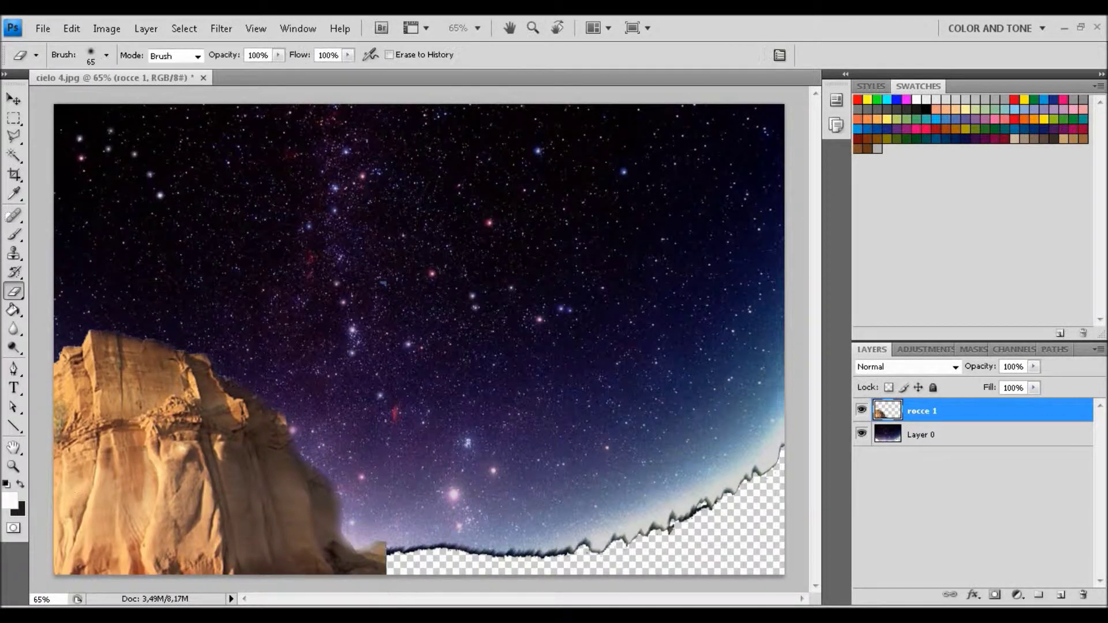
# Step: Start placing a new image from the Speed Art IV folder
pyautogui.click(43, 28)
pyautogui.click(64, 271)
pyautogui.click(613, 122)
pyautogui.click(457, 218)
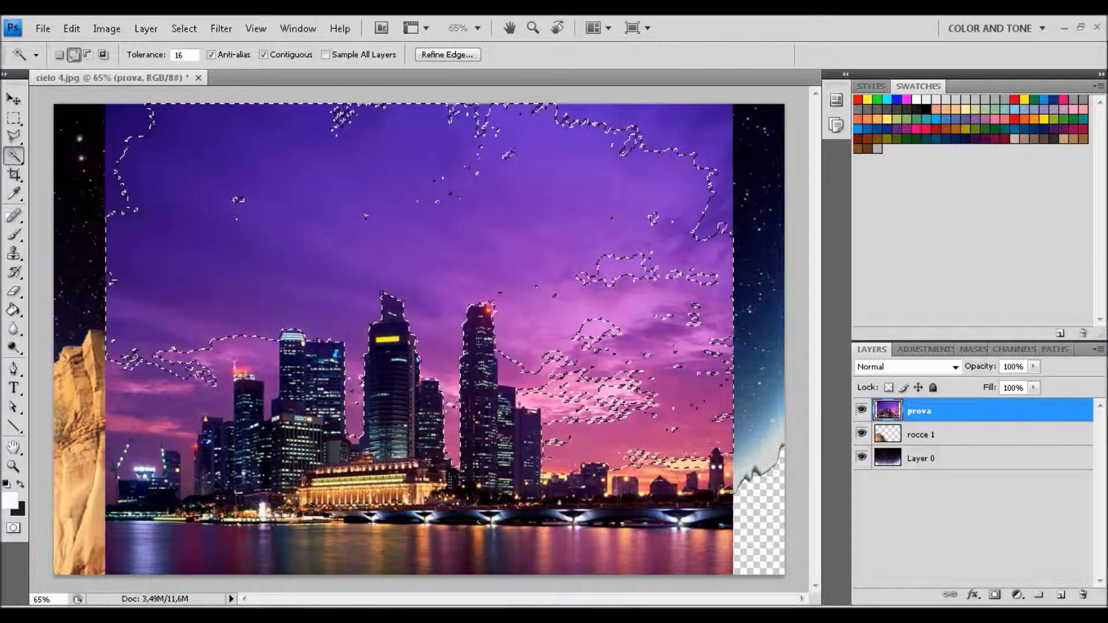
# Step: Delete the selected purple sky from the city skyline, then deselect and fit the image on screen
pyautogui.hotkey('ctrl', '+')
pyautogui.hotkey('ctrl', '+')
pyautogui.hotkey('ctrl', '+')
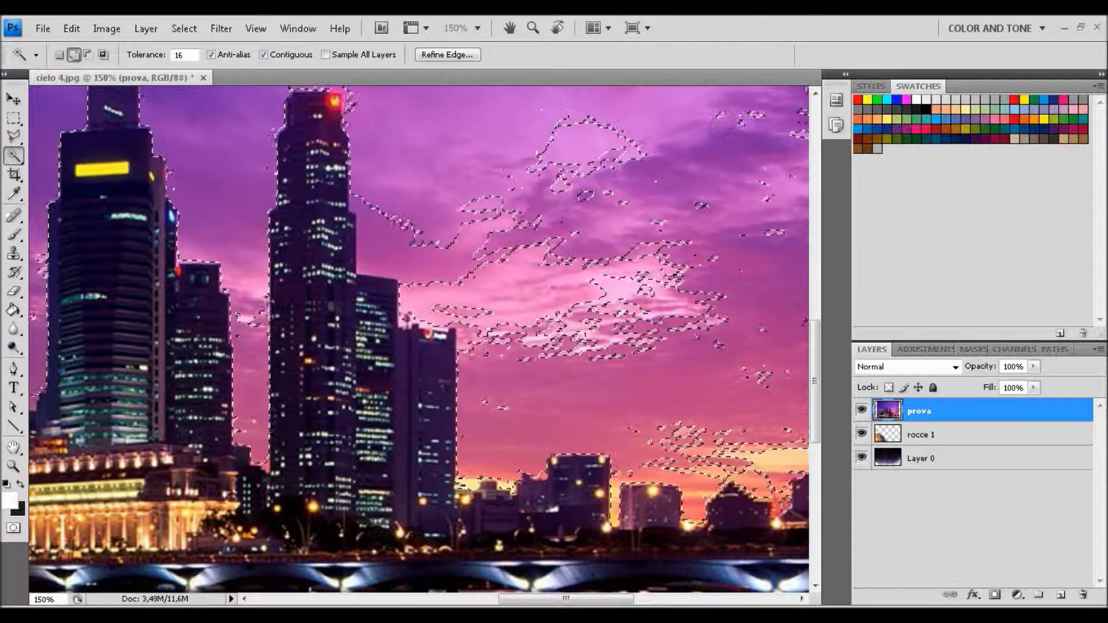
pyautogui.hscroll(-4, 419, 339)
pyautogui.hscroll(-2, 418, 339)
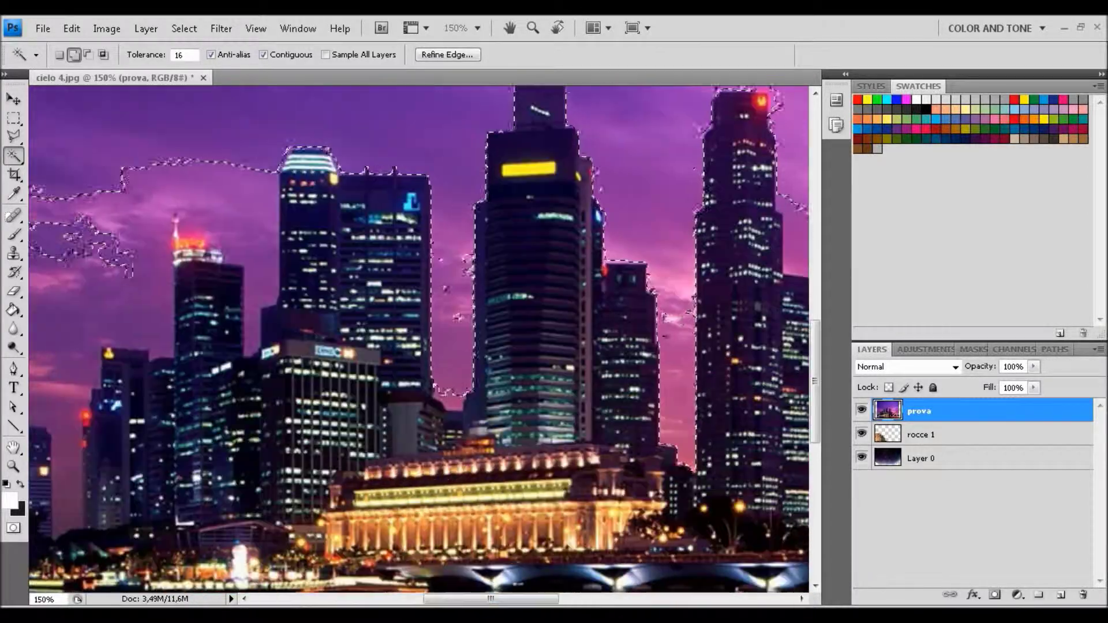
pyautogui.hscroll(-3, 419, 338)
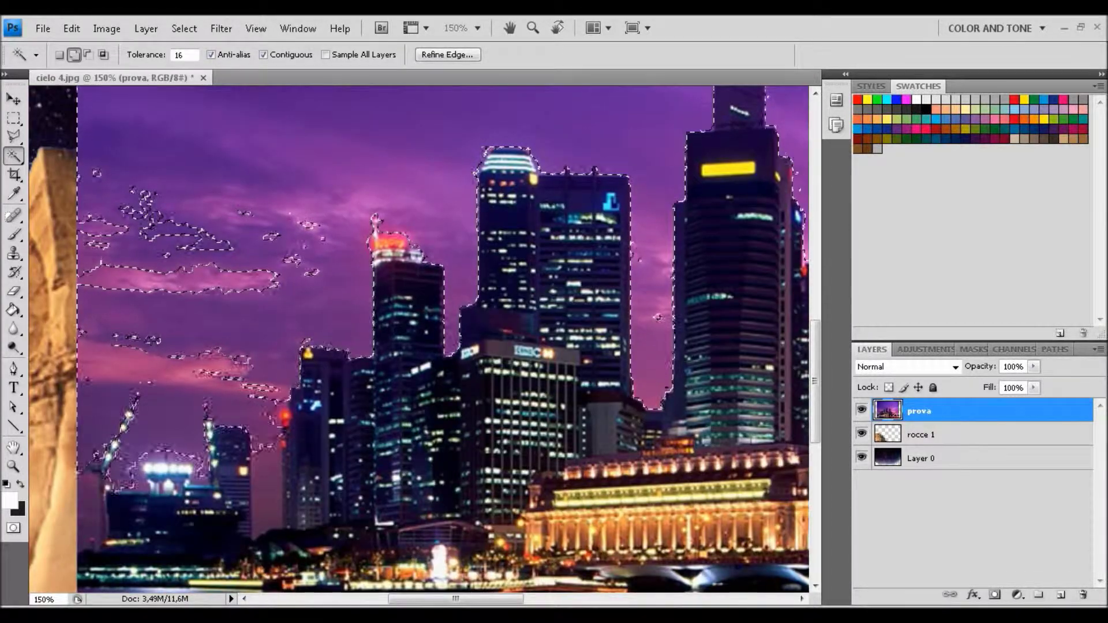
pyautogui.hscroll(6, 419, 339)
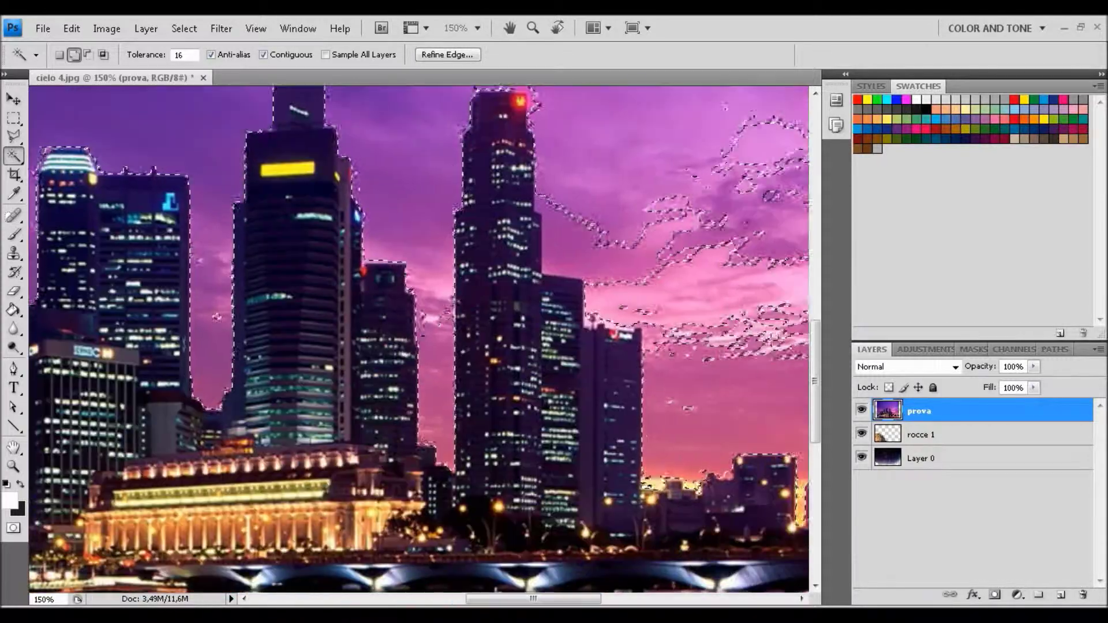
pyautogui.hscroll(6, 419, 339)
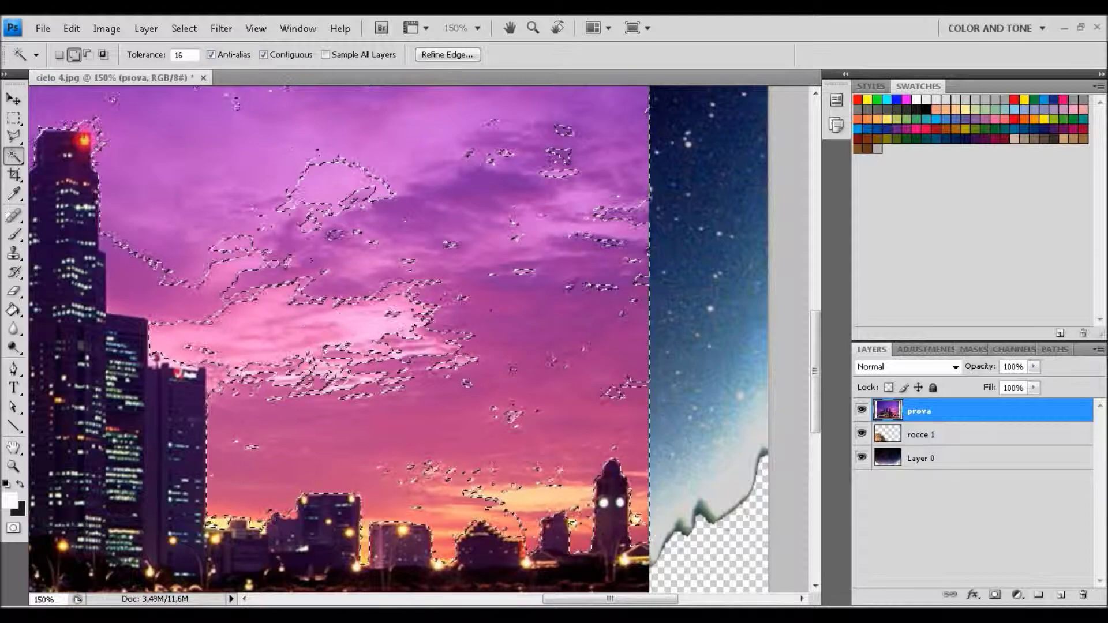
pyautogui.press('Delete')
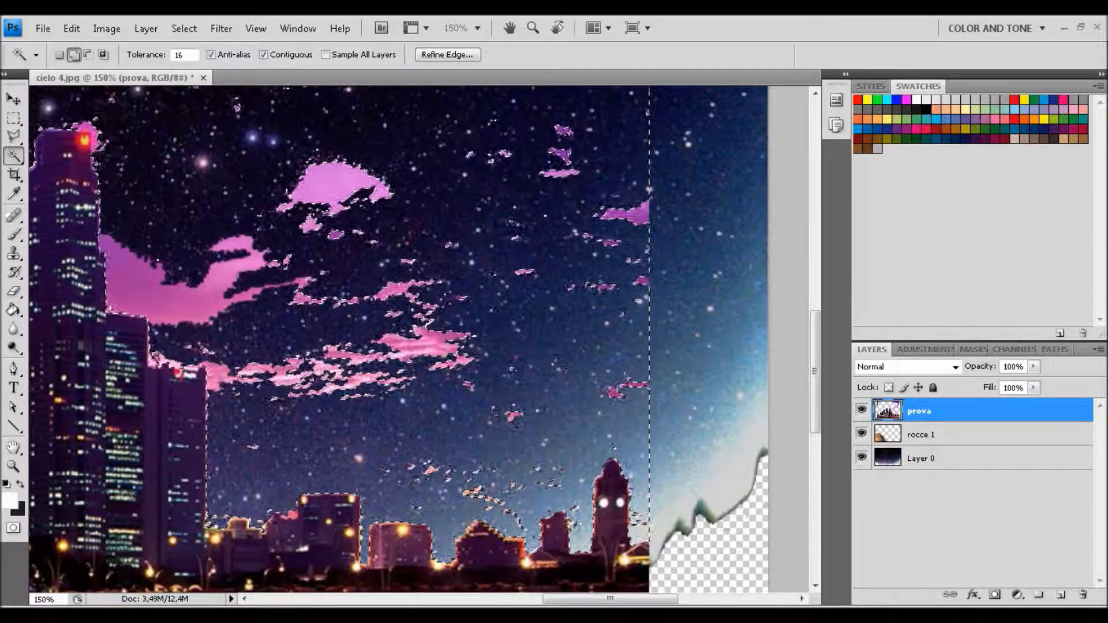
pyautogui.hotkey('ctrl', 'd')
pyautogui.hotkey('ctrl', '0')
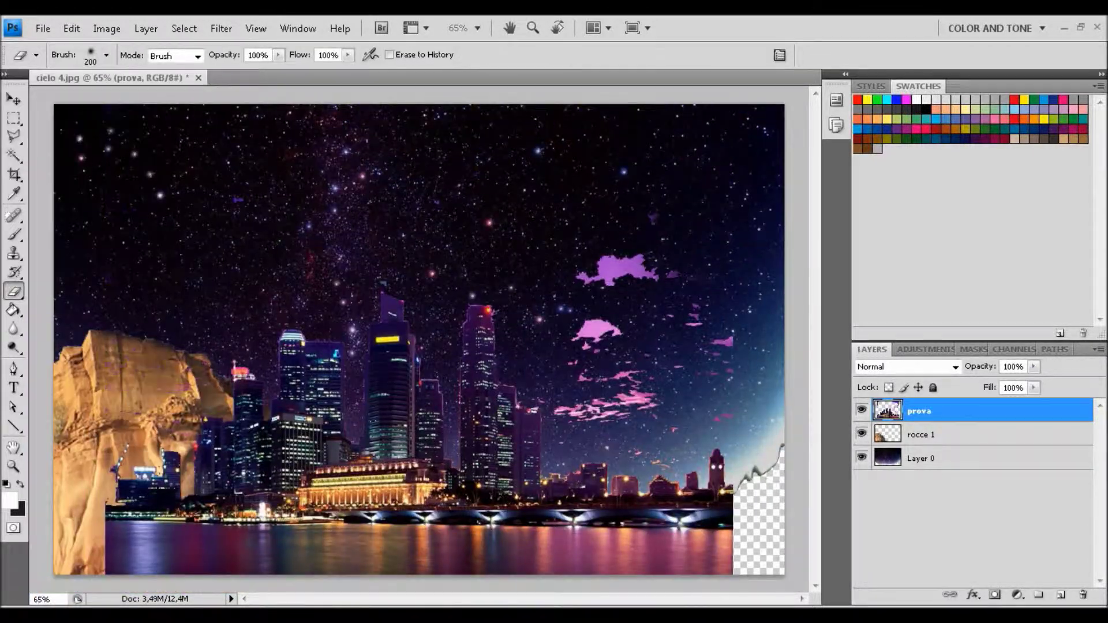
# Step: Shrink the city skyline layer and move it toward the lower right
pyautogui.hotkey('ctrl', 'shift', 'Down')
pyautogui.hotkey('ctrl', 'shift', 'Down')
pyautogui.press('v')
pyautogui.hotkey('ctrl', 't')
pyautogui.moveTo(420, 375); pyautogui.dragTo(556, 478)
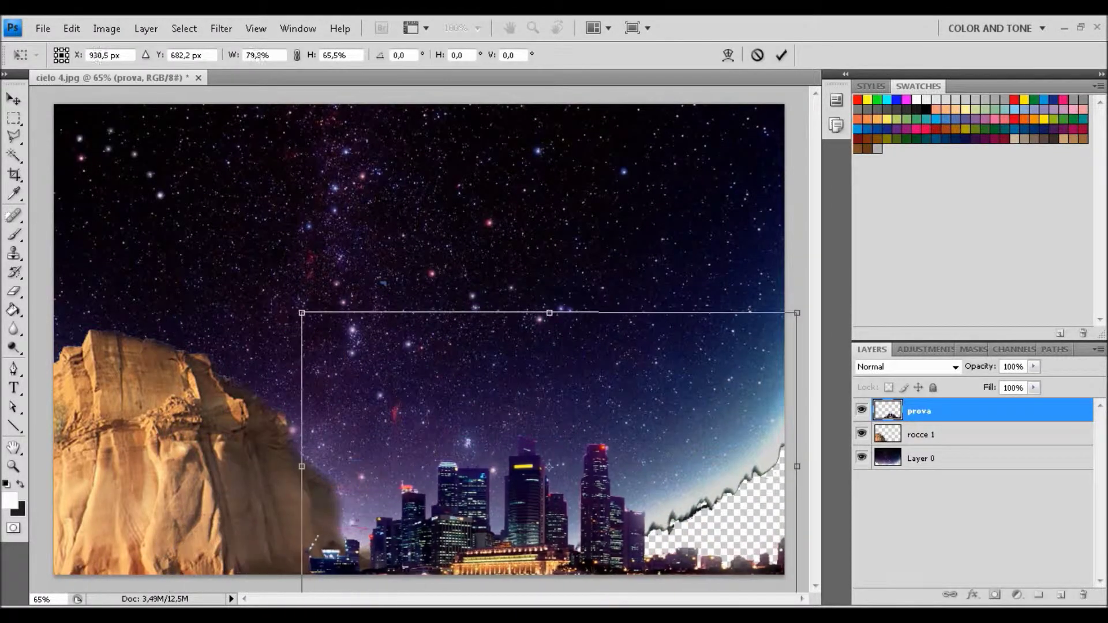
pyautogui.press('Return')
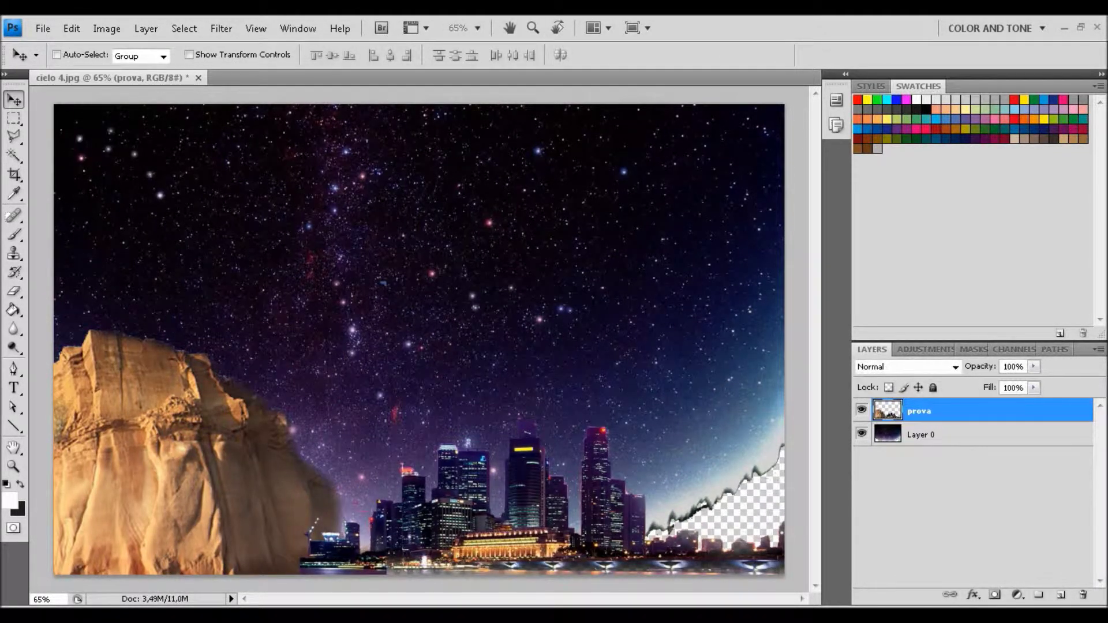
# Step: Clone starry sky over the gaps and haze, then stretch the star layer wider
pyautogui.click(920, 435)
pyautogui.press('s')
pyautogui.moveTo(761, 462)
pyautogui.mouseDown()
pyautogui.moveTo(710, 404)
pyautogui.moveTo(745, 519)
pyautogui.moveTo(670, 380)
pyautogui.mouseUp()
pyautogui.moveTo(635, 346); pyautogui.dragTo(721, 519)
pyautogui.moveTo(751, 462); pyautogui.dragTo(548, 260)
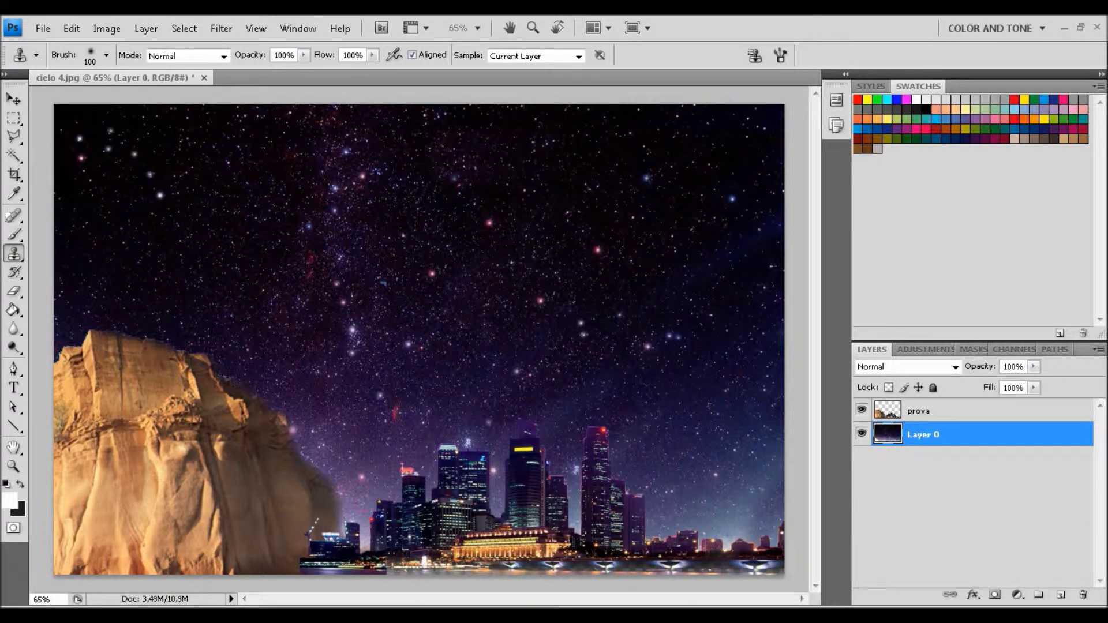
pyautogui.hotkey('ctrl', 't')
pyautogui.moveTo(784, 339); pyautogui.dragTo(811, 339)
pyautogui.press('Return')
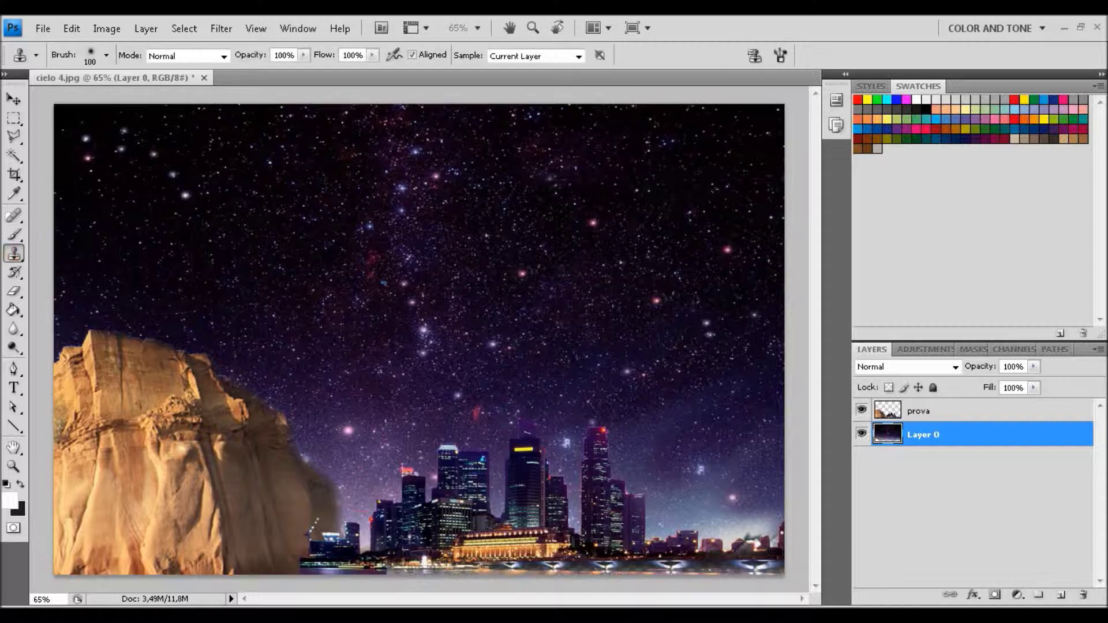
# Step: Add a Selective Color layer adjusting Blacks: Cyan +16, Magenta +4
pyautogui.press('Return')
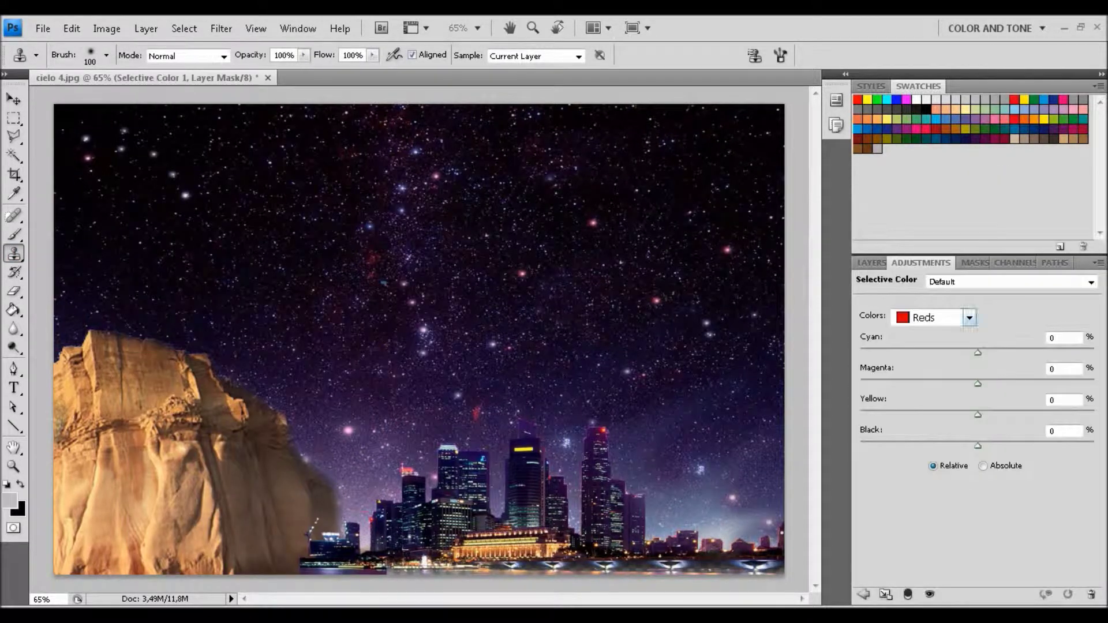
pyautogui.click(970, 318)
pyautogui.click(938, 440)
pyautogui.moveTo(978, 383); pyautogui.dragTo(982, 384)
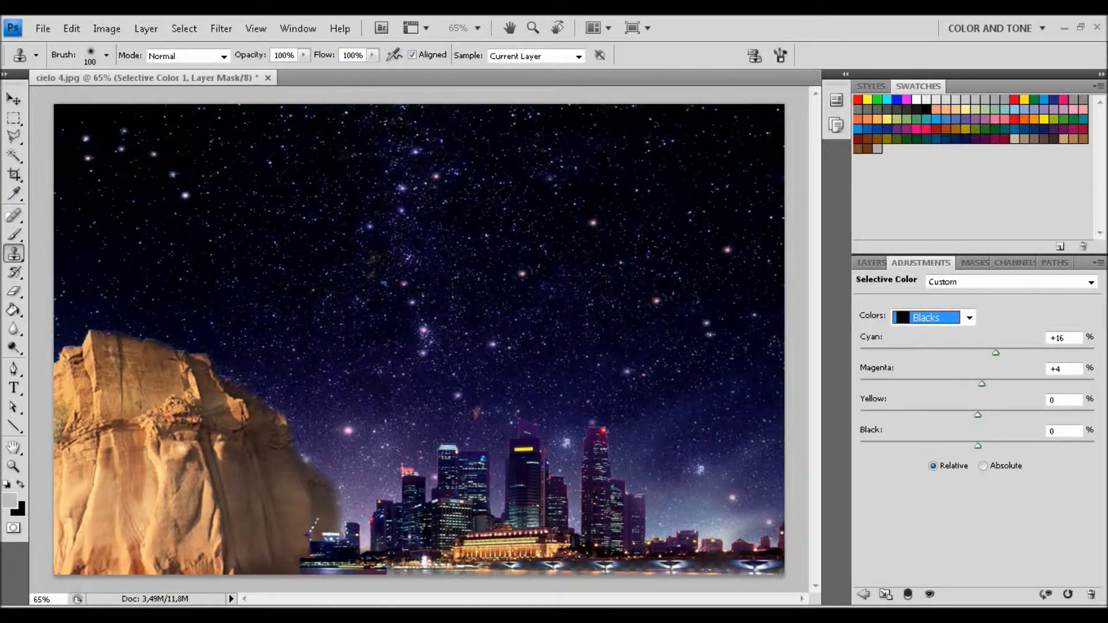
pyautogui.press('F7')
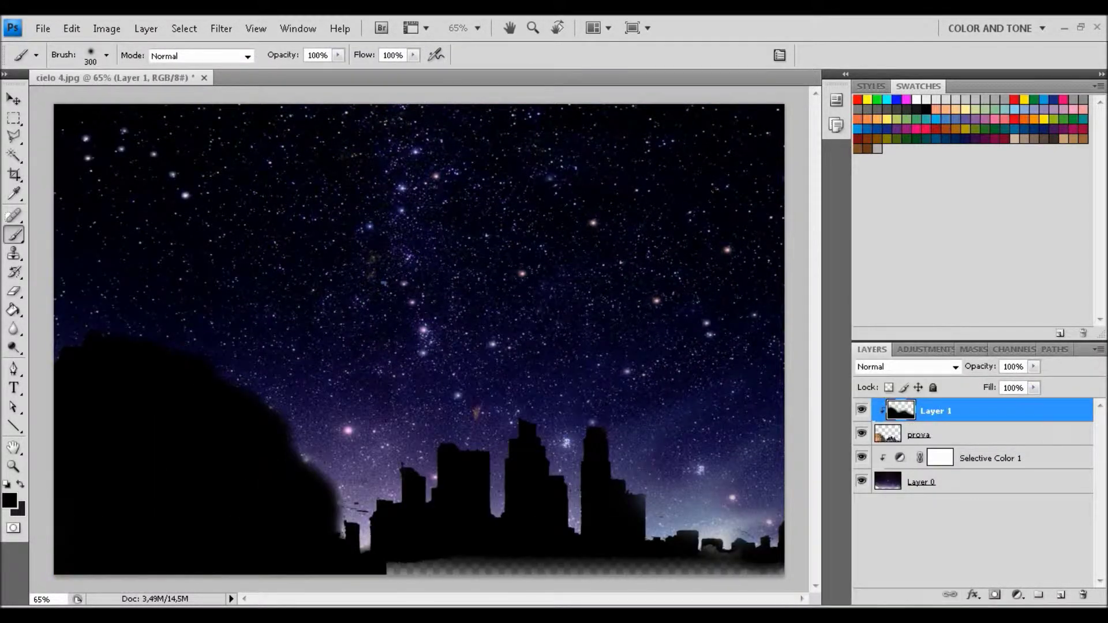
# Step: Set the silhouette layer to Color Burn with 63% fill
pyautogui.click(906, 366)
pyautogui.click(876, 87)
pyautogui.click(1034, 388)
pyautogui.moveTo(1033, 404); pyautogui.dragTo(1003, 404)
# Step: Add a clipped dark layer in Color mode and burn the prova rock face darker
pyautogui.hotkey('ctrl', 'alt', 'shift', 'n')
pyautogui.moveTo(145, 375); pyautogui.dragTo(87, 520)
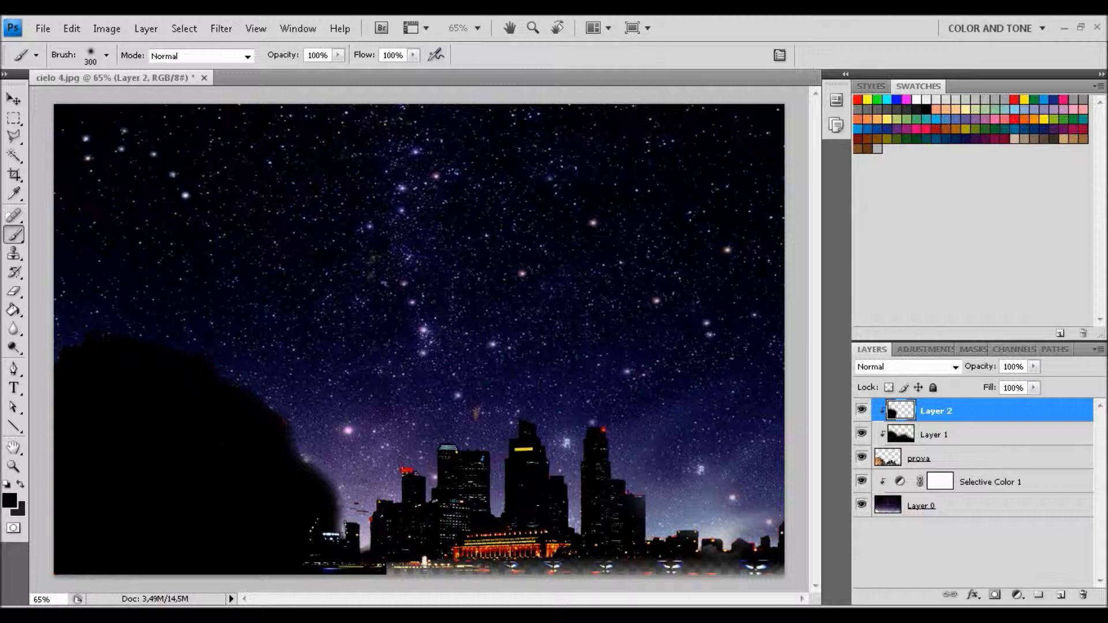
pyautogui.click(906, 366)
pyautogui.click(901, 394)
pyautogui.click(920, 458)
pyautogui.press('o')
pyautogui.moveTo(87, 404)
pyautogui.mouseDown()
pyautogui.moveTo(174, 548)
pyautogui.moveTo(81, 566)
pyautogui.mouseUp()
# Step: Add an empty top layer with a brush, then place the albero 1 tree image
pyautogui.hotkey('ctrl', 'alt', 'shift', 'n')
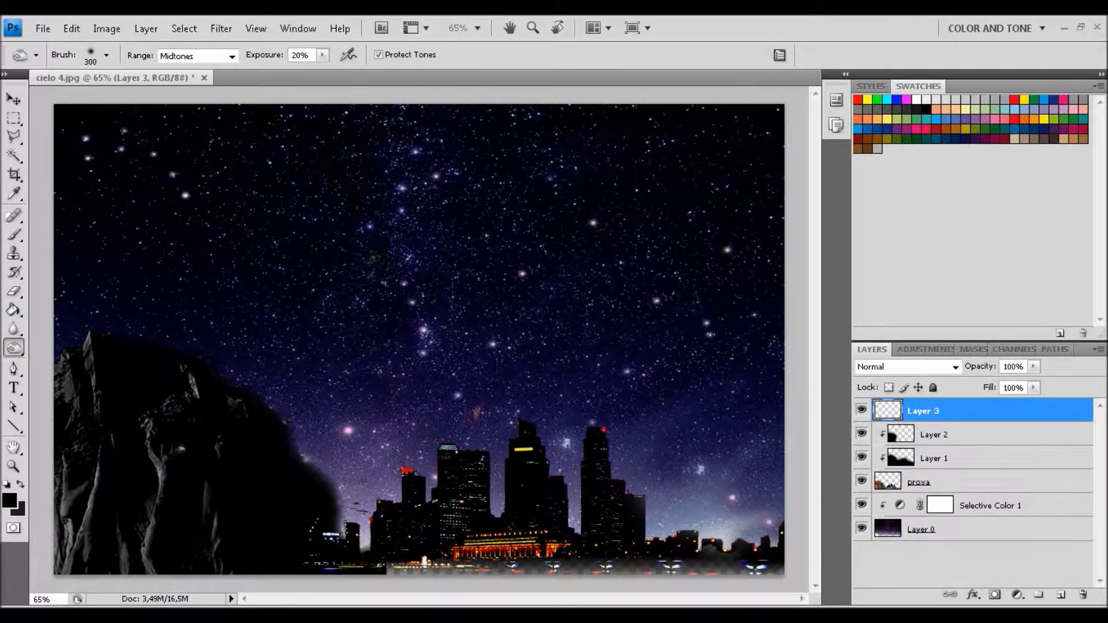
pyautogui.press('b')
pyautogui.click(106, 55)
pyautogui.press('Escape')
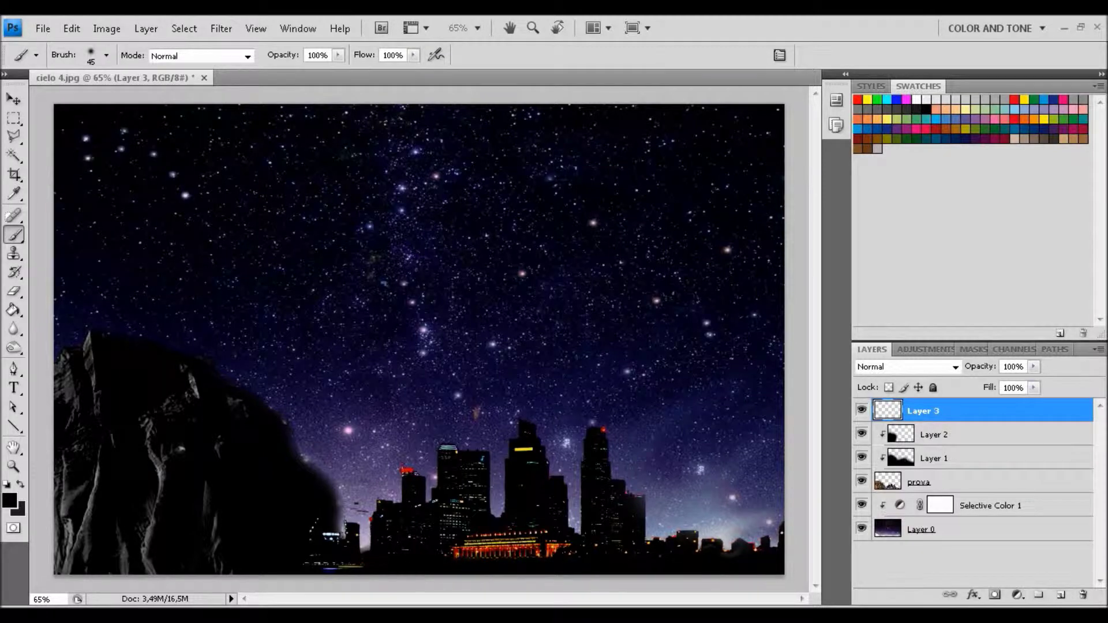
pyautogui.click(43, 29)
pyautogui.click(43, 316)
pyautogui.doubleClick(456, 174)
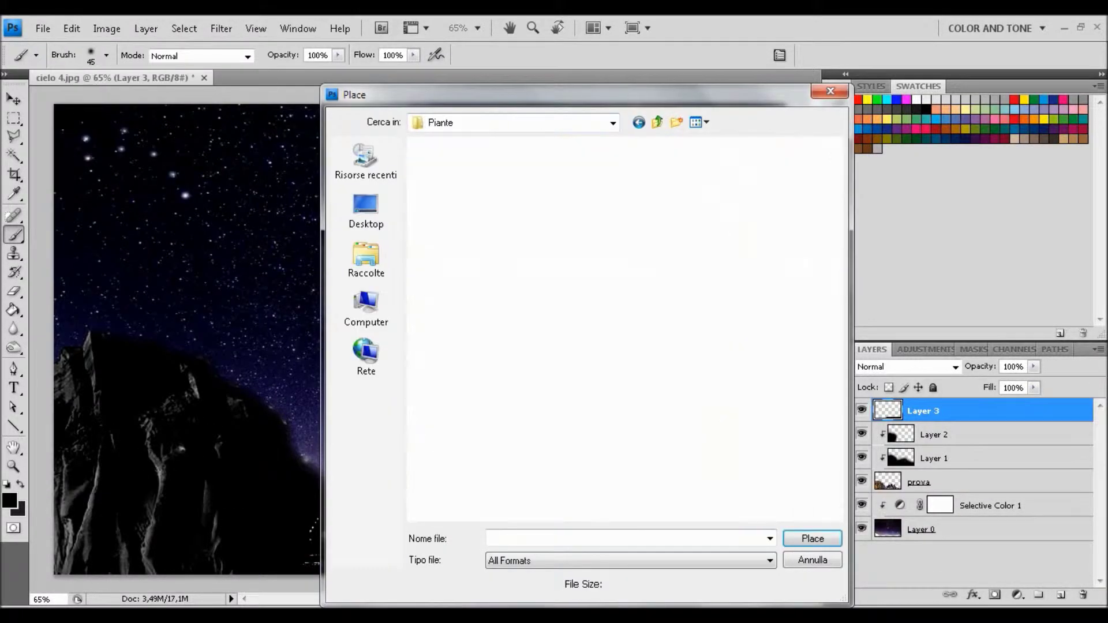
# Step: Commit the albero 1 trees and Magic Wand-select the desert background around them
pyautogui.press('Return')
pyautogui.press('w')
pyautogui.click(347, 415)
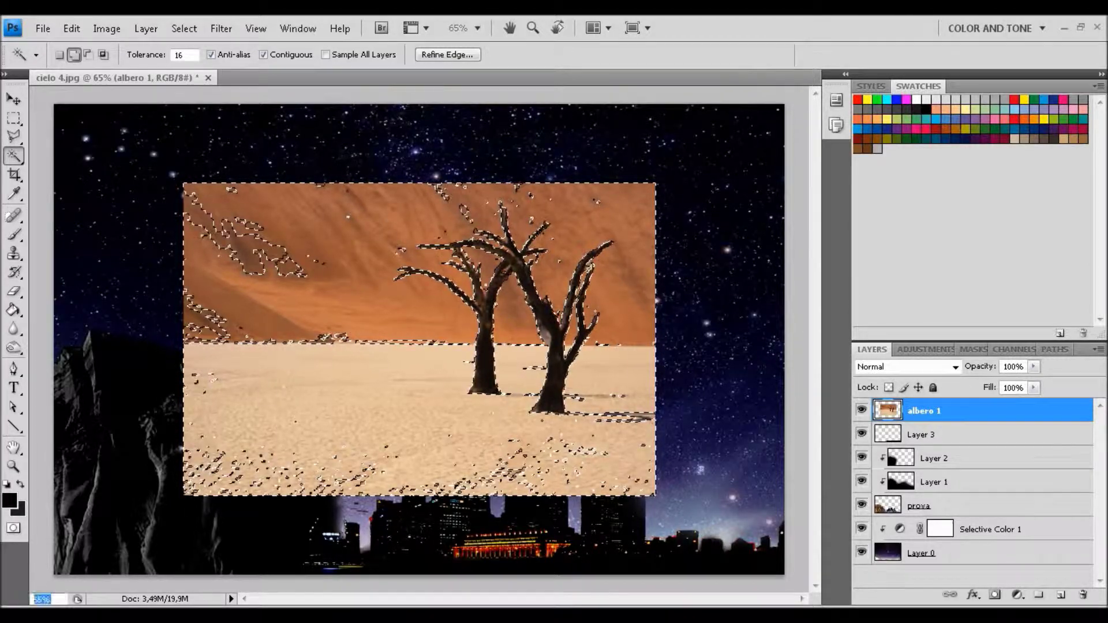
pyautogui.hotkey('ctrl', '+')
pyautogui.hotkey('ctrl', '+')
pyautogui.hotkey('ctrl', '+')
pyautogui.scroll(2, 425, 339)
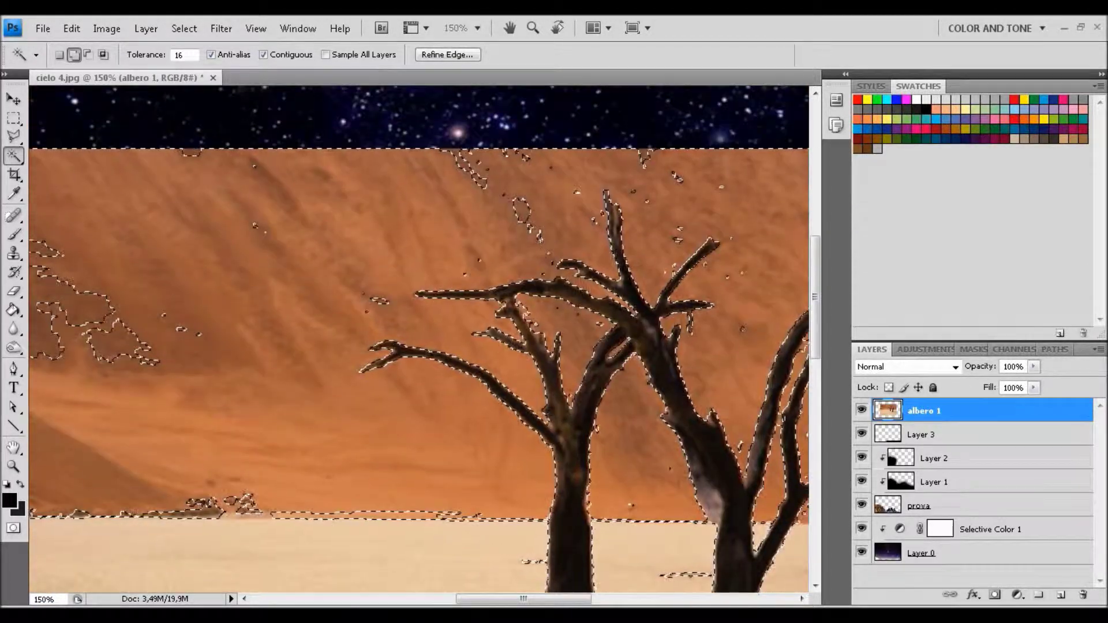
pyautogui.hscroll(3, 424, 339)
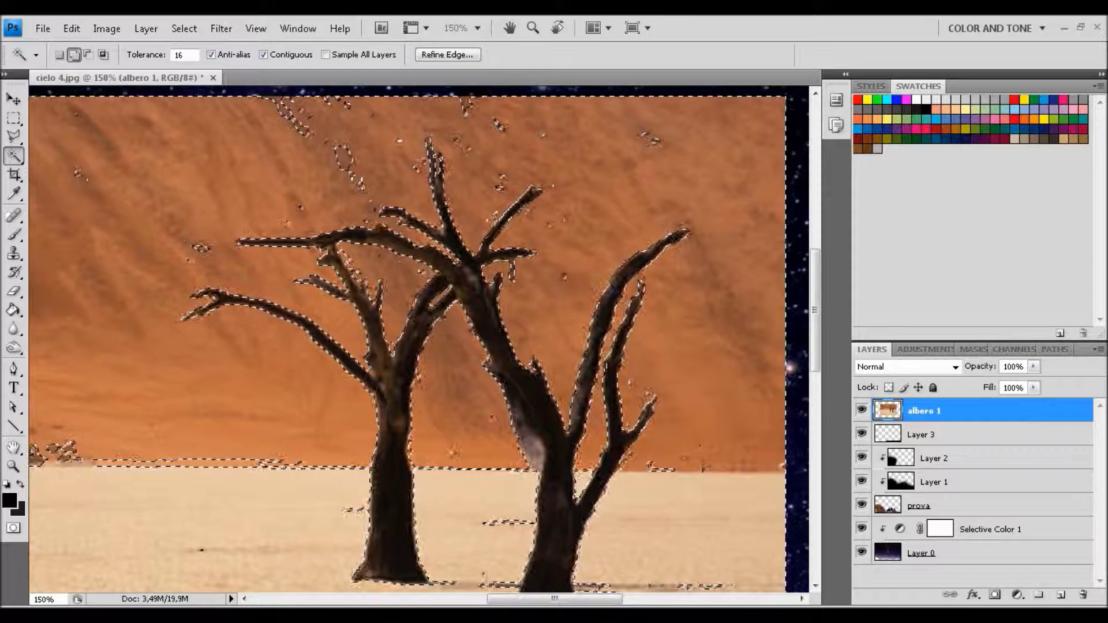
pyautogui.scroll(-1, 407, 341)
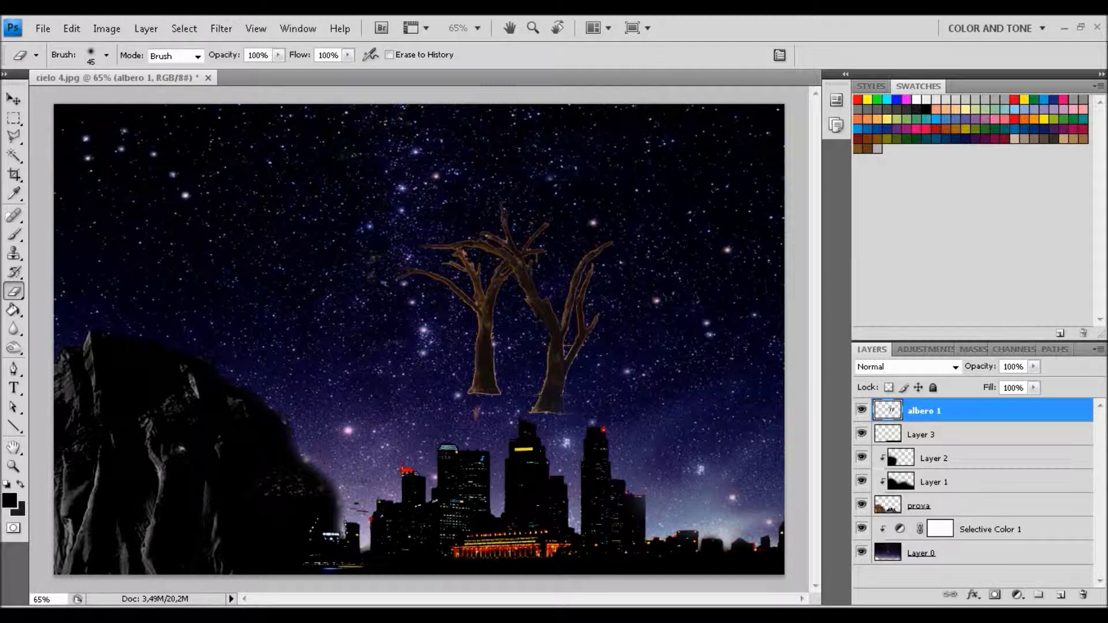
# Step: Move the trees onto the cliff top and add a clipped paint layer above them
pyautogui.press('v')
pyautogui.moveTo(508, 323); pyautogui.dragTo(156, 285)
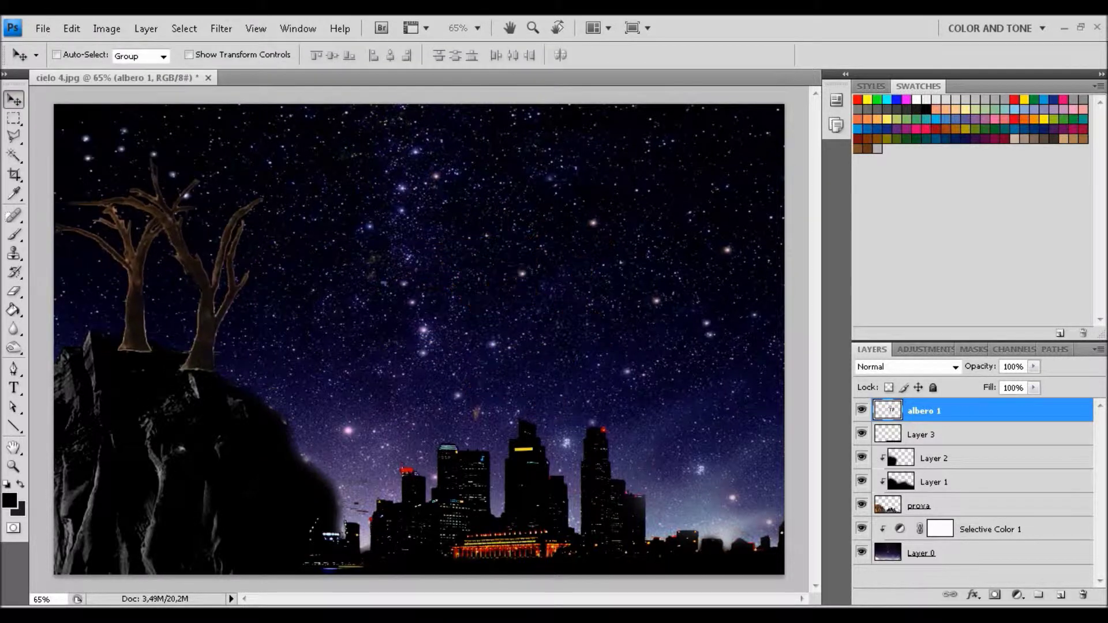
pyautogui.hotkey('ctrl', 'shift', 'alt', 'n')
pyautogui.hotkey('ctrl', 'alt', 'g')
pyautogui.press('b')
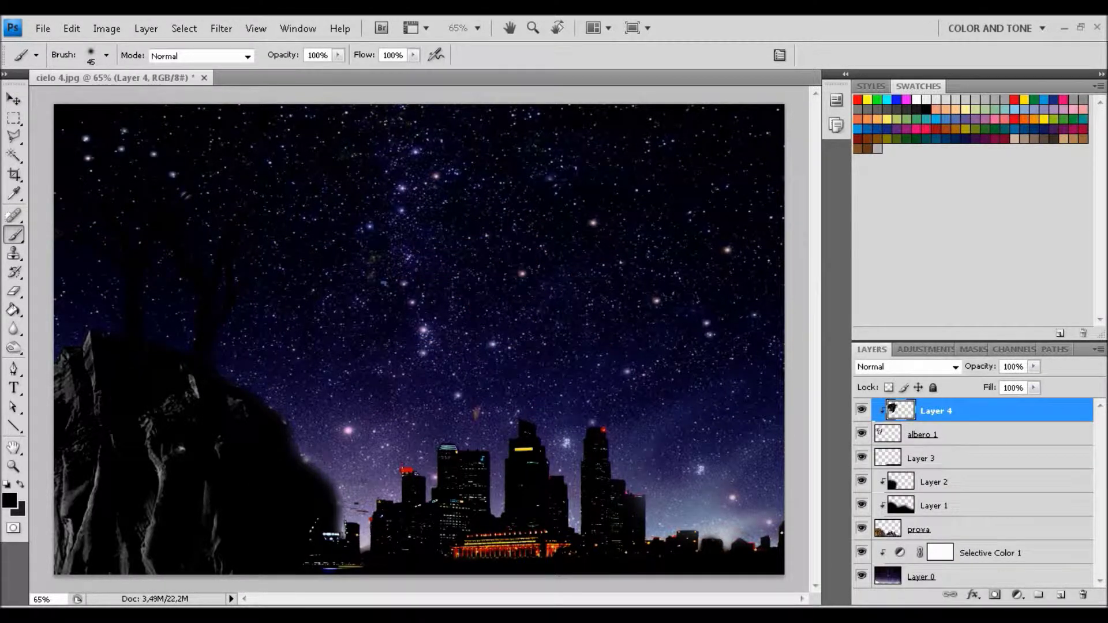
# Step: Burn the trees darker and duplicate the clipped paint layer in Darken mode
pyautogui.press('o')
pyautogui.hotkey('alt', '[')
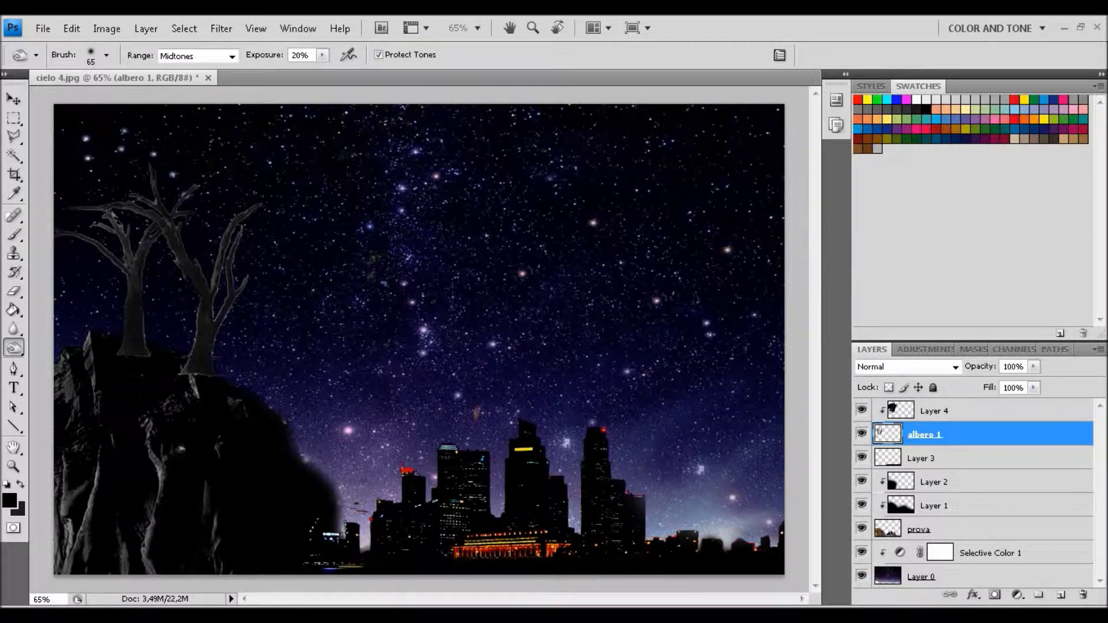
pyautogui.hotkey('alt', ']')
pyautogui.hotkey('ctrl', 'j')
pyautogui.hotkey('shift', 'alt', 'k')
pyautogui.click(1033, 388)
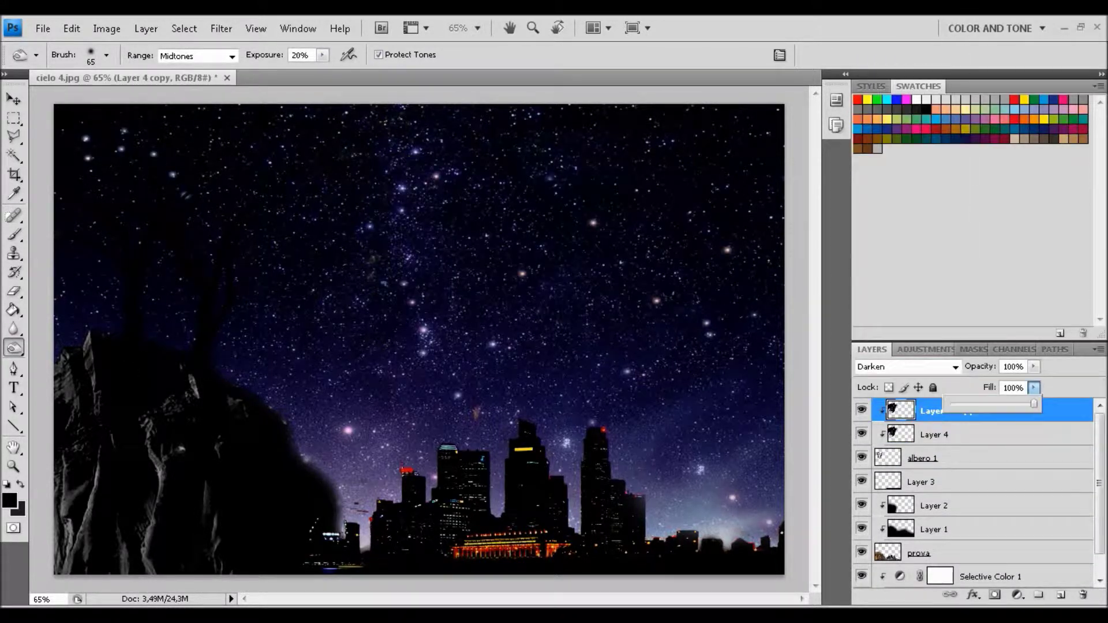
# Step: Add new empty layers and set Layer 6 to Overlay blending
pyautogui.hotkey('ctrl', 'shift', 'alt', 'n')
pyautogui.press('b')
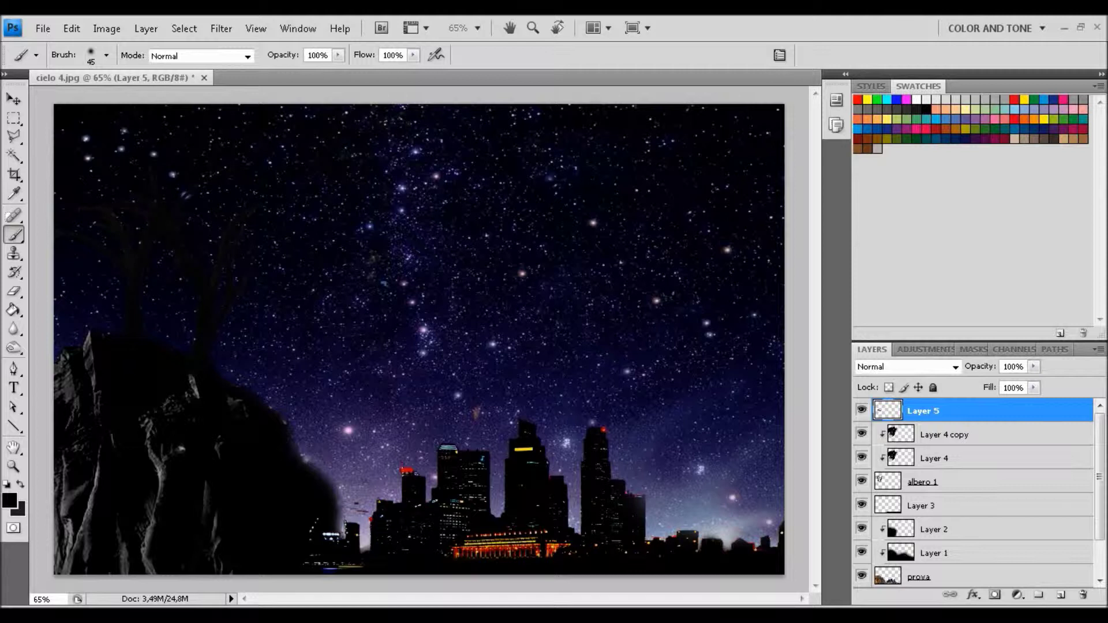
pyautogui.hotkey('alt', '[')
pyautogui.hotkey('alt', '[')
pyautogui.hotkey('alt', '[')
pyautogui.hotkey('alt', ']')
pyautogui.hotkey('alt', ']')
pyautogui.hotkey('alt', ']')
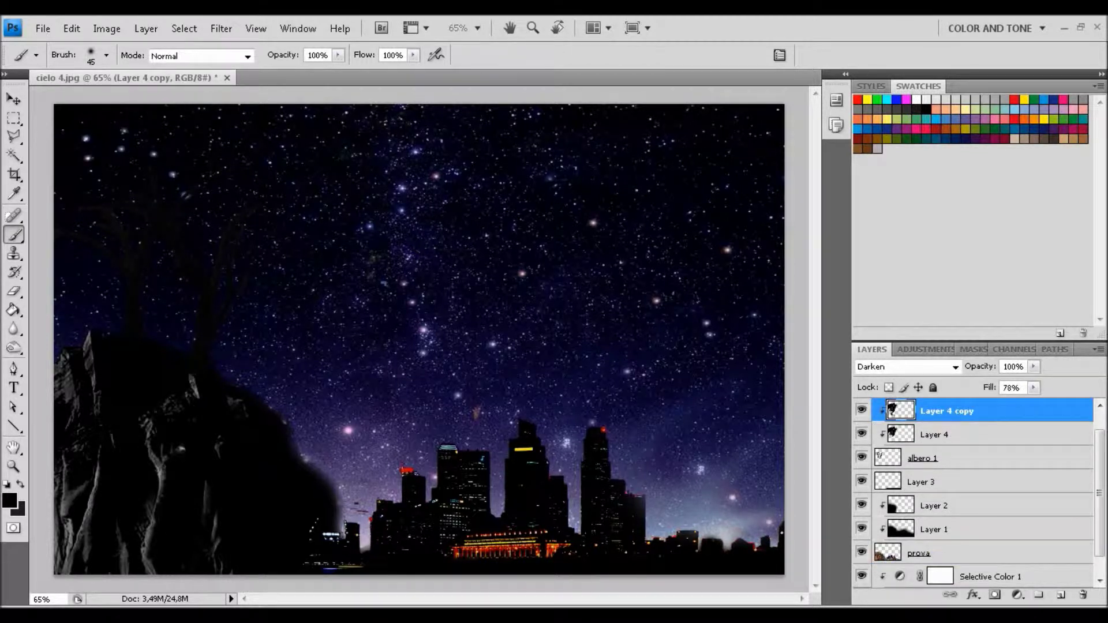
pyautogui.hotkey('ctrl', 'shift', 'alt', 'n')
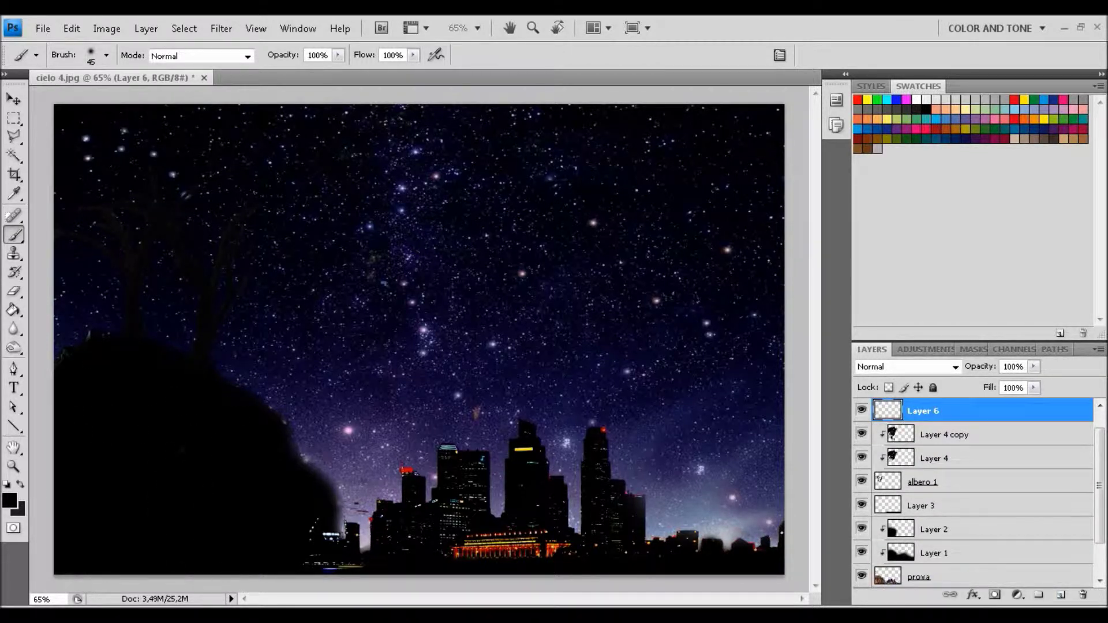
pyautogui.click(906, 366)
pyautogui.click(878, 238)
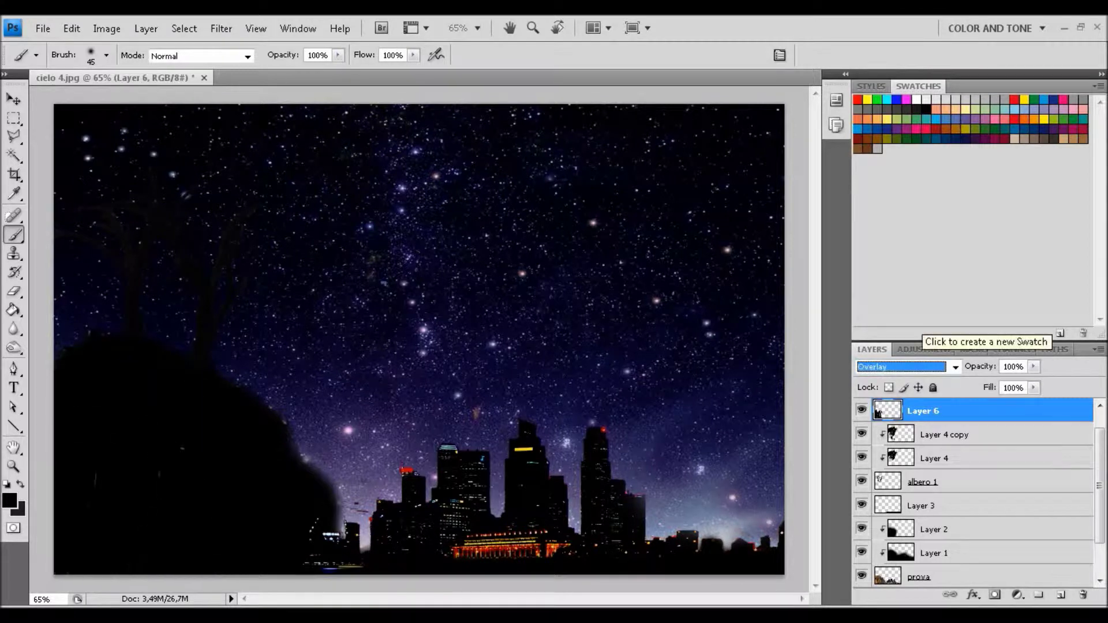
pyautogui.hotkey('alt', '[')
pyautogui.hotkey('alt', '[')
pyautogui.hotkey('alt', '[')
pyautogui.click(146, 28)
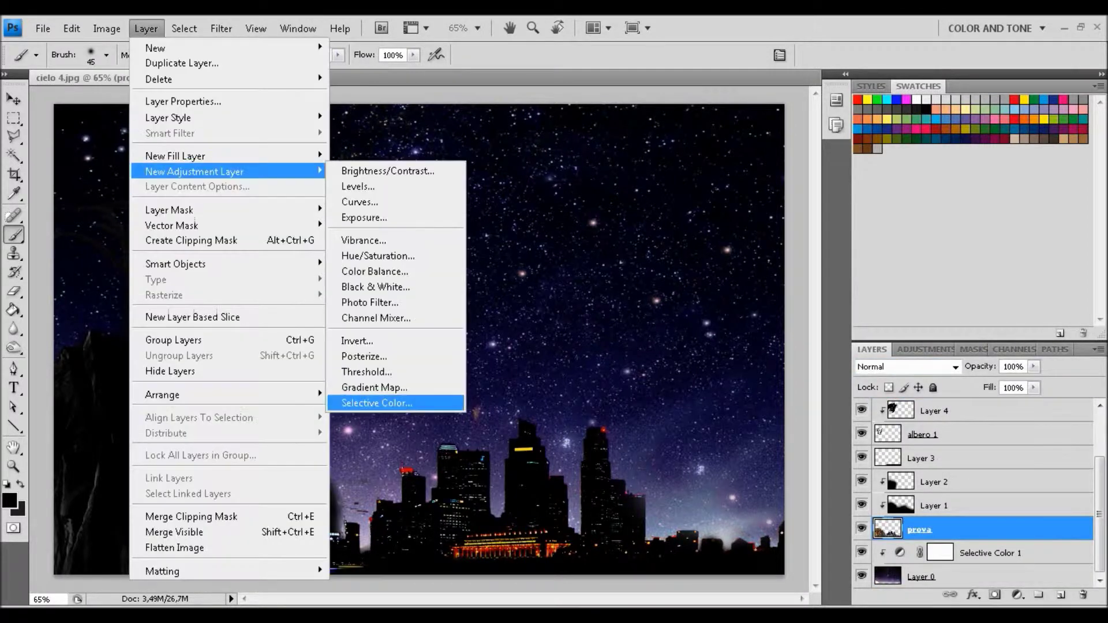
# Step: Add a Selective Color adjustment above prova, change another colour range, then reselect prova
pyautogui.click(375, 398)
pyautogui.press('Down')
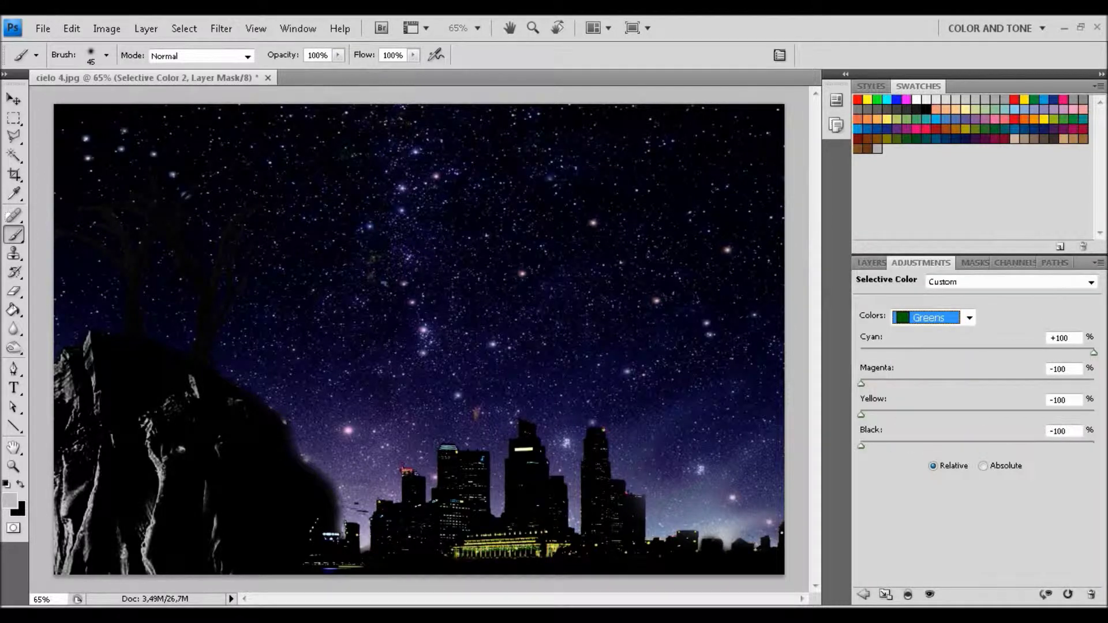
pyautogui.press('F7')
pyautogui.hotkey('alt', '[')
pyautogui.press('o')
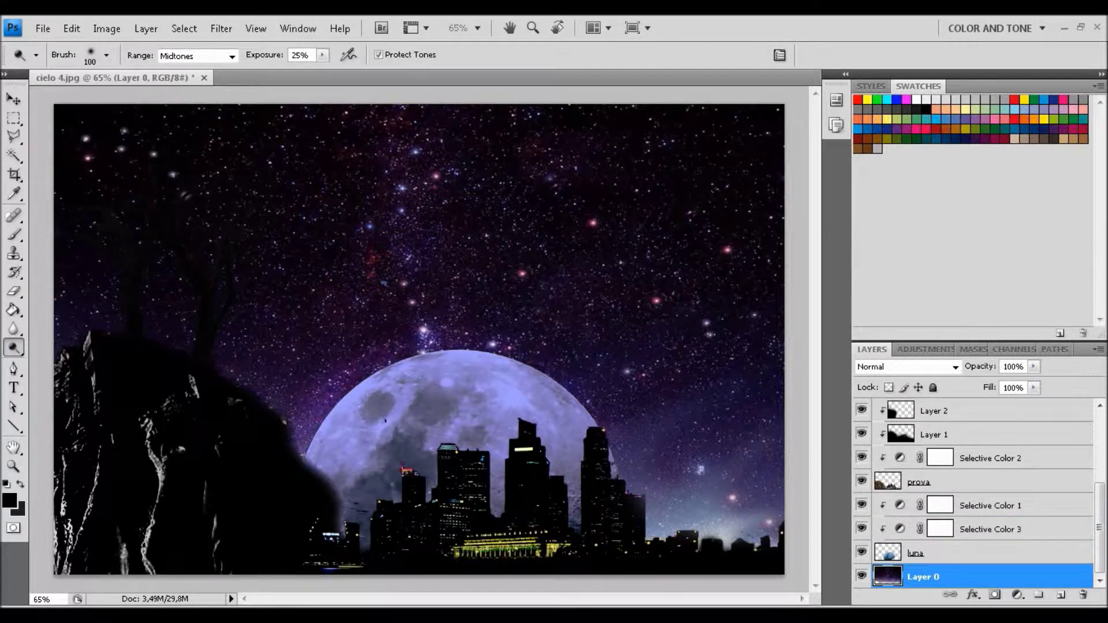
# Step: Select the moon layer and scroll the view up
pyautogui.hotkey('alt', ']')
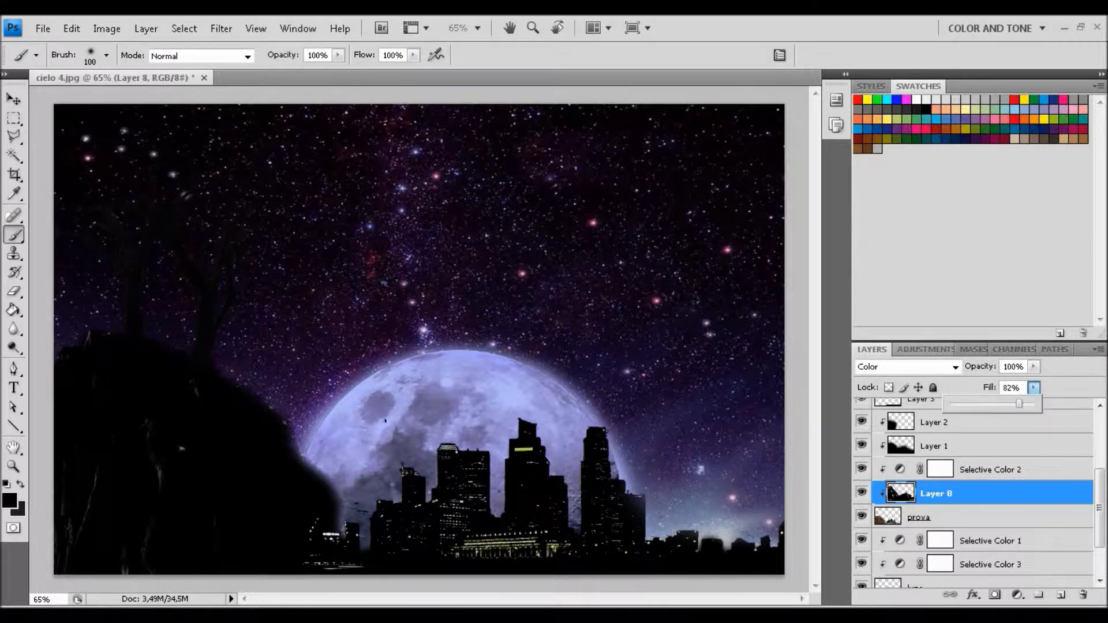
pyautogui.scroll(5, 976, 493)
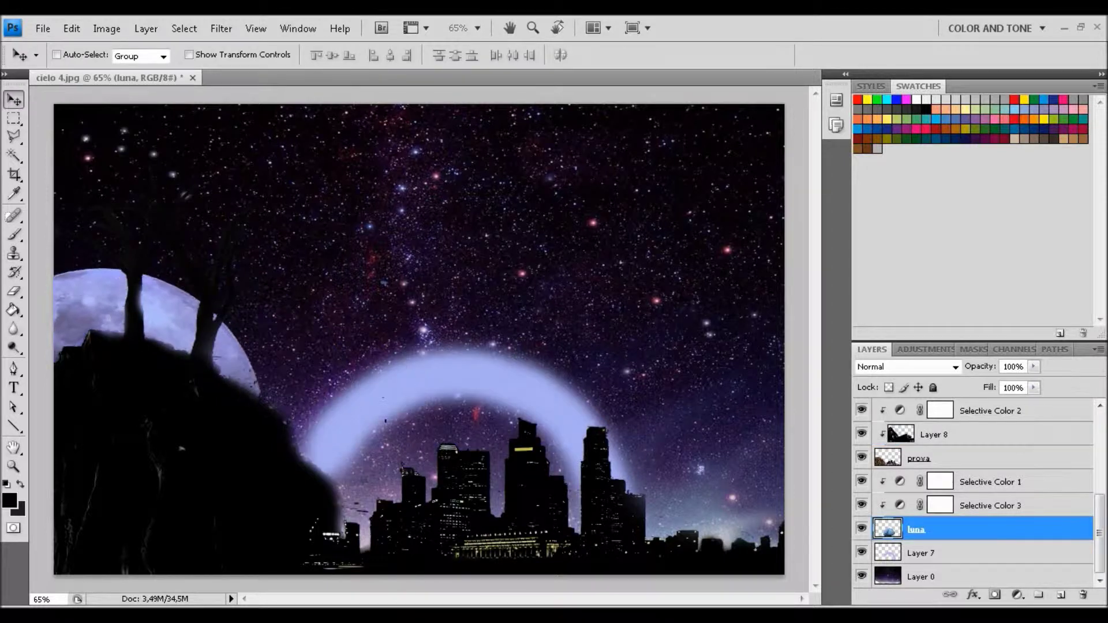
# Step: Rotate the Layer 7 glow about 10 degrees after abandoning a trial moon rotation
pyautogui.hotkey('alt', '[')
pyautogui.hotkey('alt', '[')
pyautogui.press('Delete')
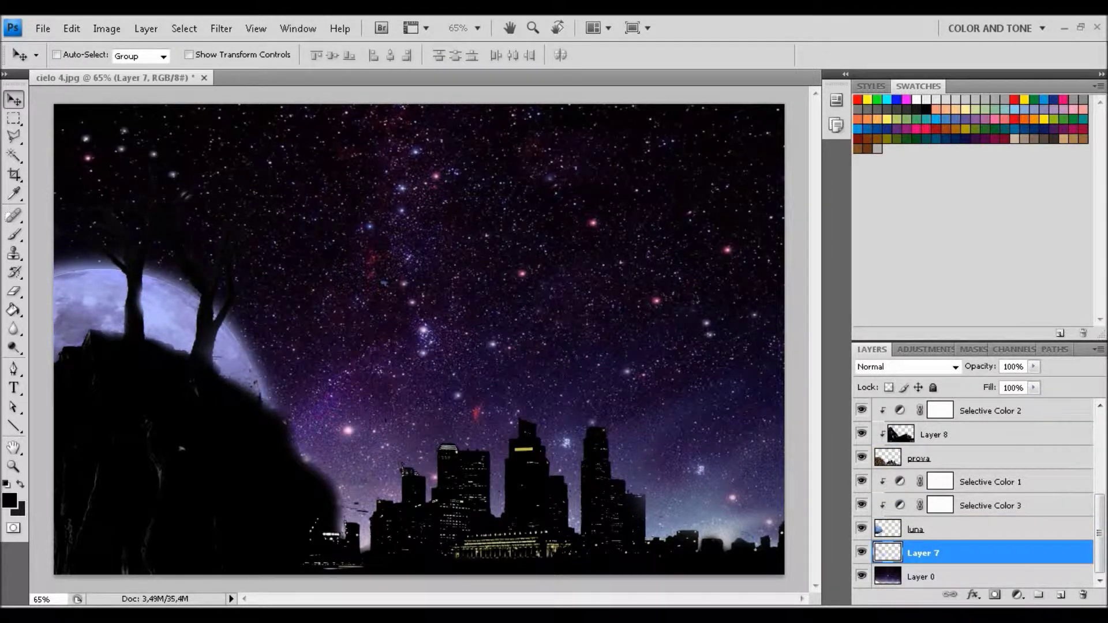
pyautogui.hotkey('alt', ']')
pyautogui.hotkey('ctrl', 't')
pyautogui.moveTo(306, 133); pyautogui.dragTo(384, 234)
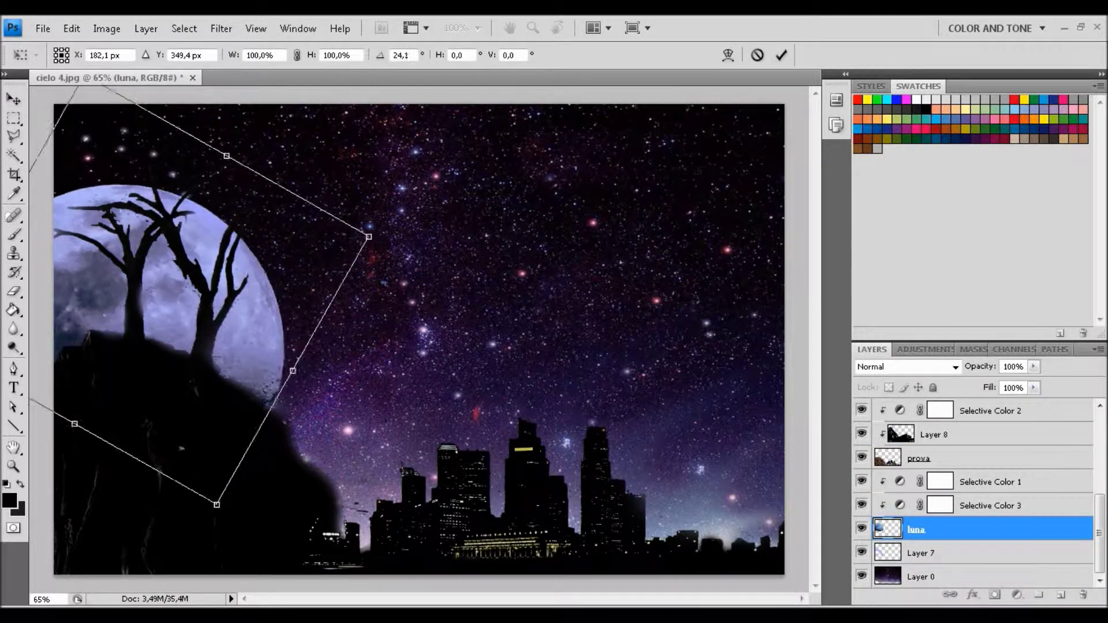
pyautogui.press('Escape')
pyautogui.hotkey('alt', '[')
pyautogui.hotkey('ctrl', 't')
pyautogui.moveTo(347, 231); pyautogui.dragTo(347, 286)
pyautogui.press('Return')
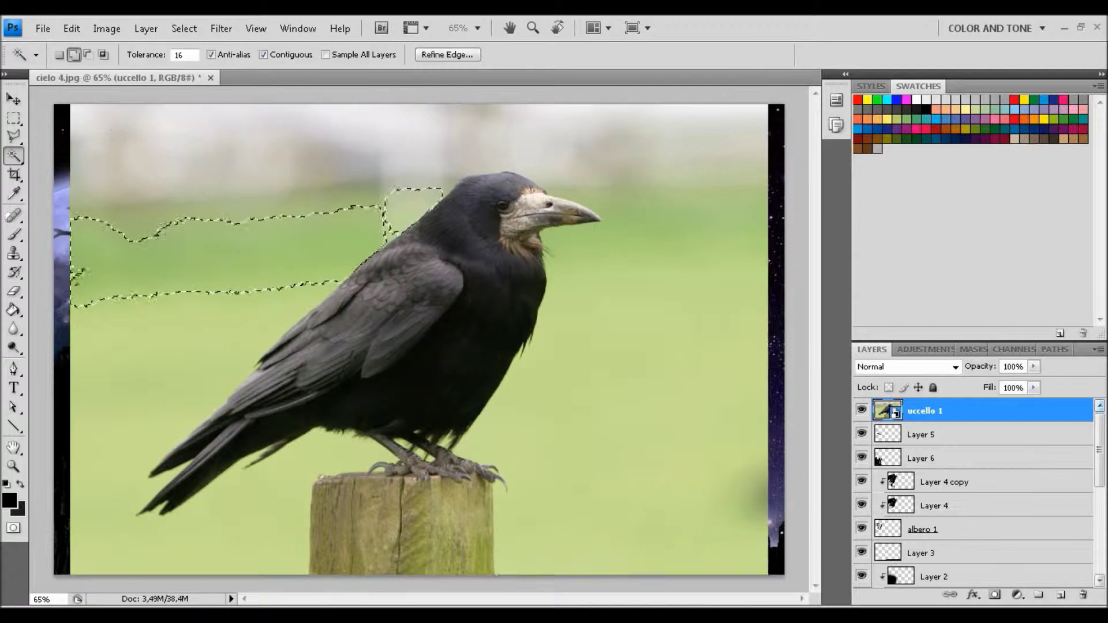
# Step: Magic Wand-select the crow's green background, sky bands and wooden post
pyautogui.keyDown('shift'); pyautogui.click(231, 259); pyautogui.keyUp('shift')
pyautogui.keyDown('shift'); pyautogui.click(635, 144); pyautogui.keyUp('shift')
pyautogui.keyDown('shift'); pyautogui.click(346, 127); pyautogui.keyUp('shift')
pyautogui.keyDown('shift'); pyautogui.click(346, 519); pyautogui.keyUp('shift')
pyautogui.keyDown('shift'); pyautogui.click(404, 520); pyautogui.keyUp('shift')
pyautogui.keyDown('shift'); pyautogui.click(231, 144); pyautogui.keyUp('shift')
pyautogui.keyDown('shift'); pyautogui.click(451, 520); pyautogui.keyUp('shift')
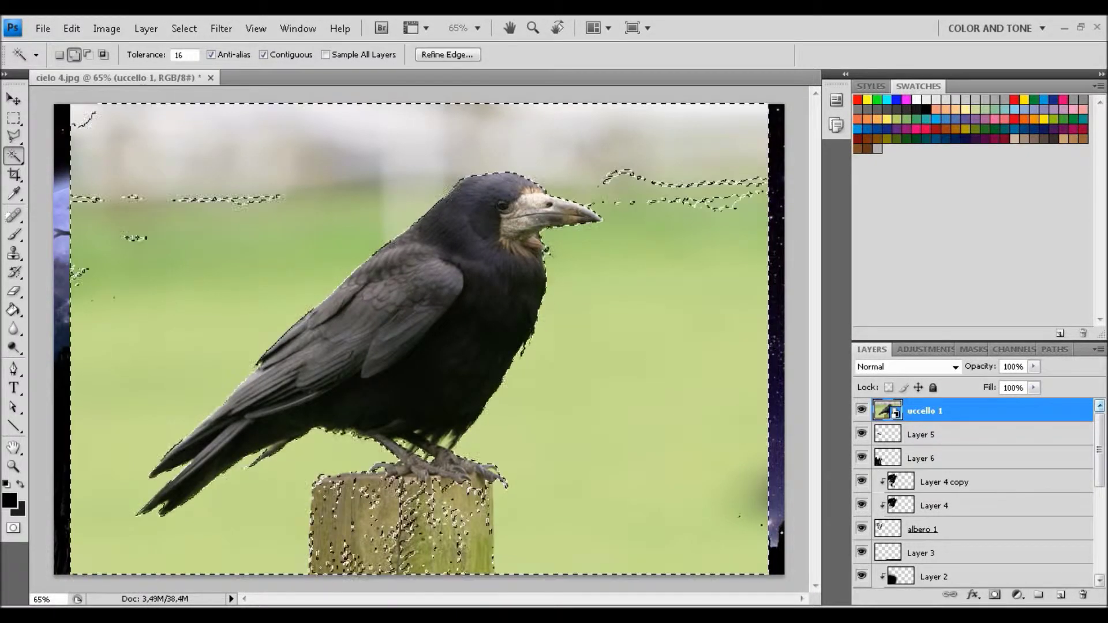
# Step: Scroll around the crow and begin free-transforming it to shrink it
pyautogui.scroll(3, 419, 452)
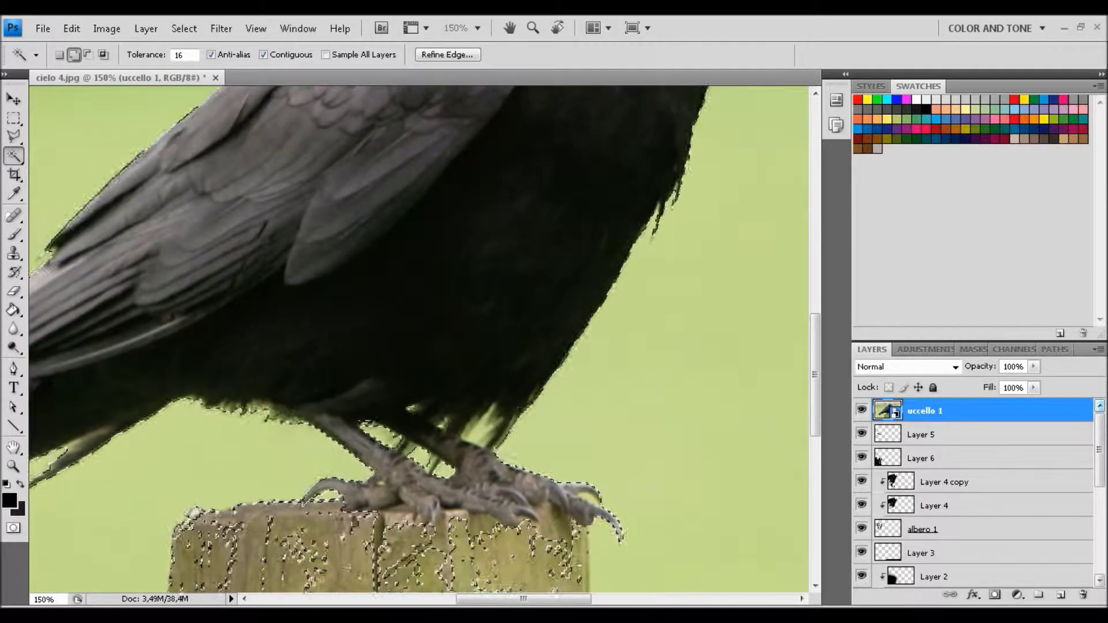
pyautogui.scroll(-2, 419, 341)
pyautogui.scroll(-1, 418, 341)
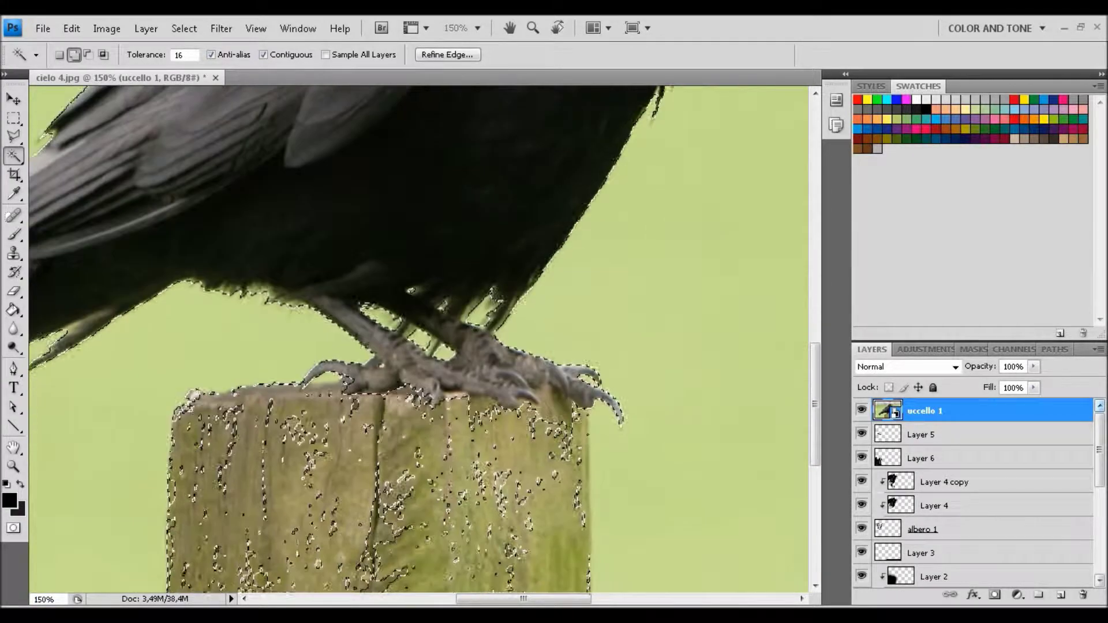
pyautogui.scroll(-2, 418, 341)
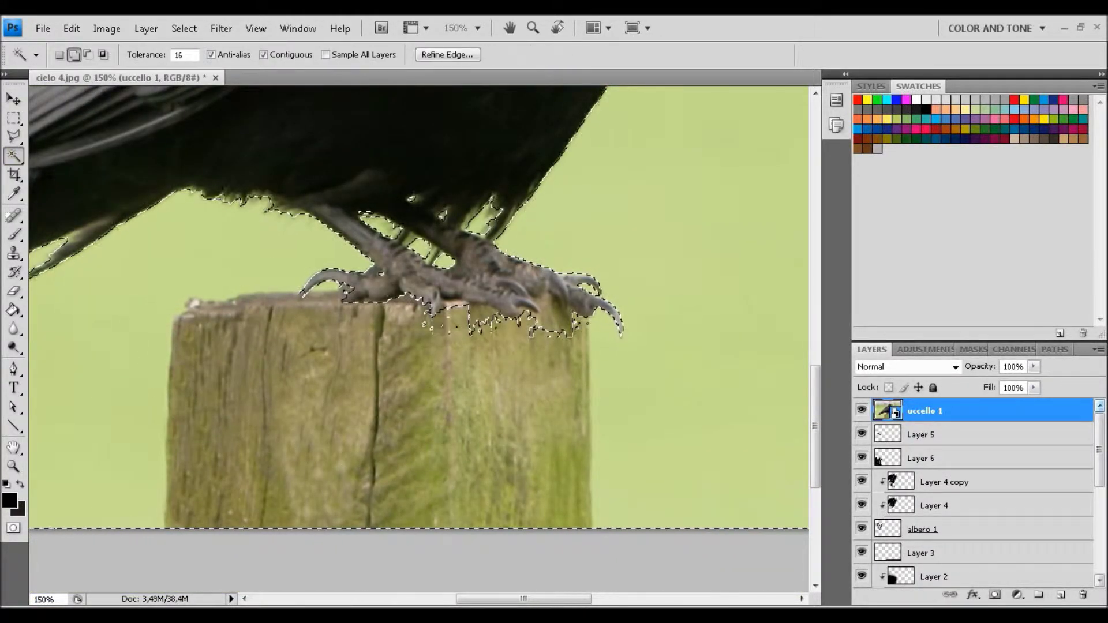
pyautogui.hscroll(-3, 418, 305)
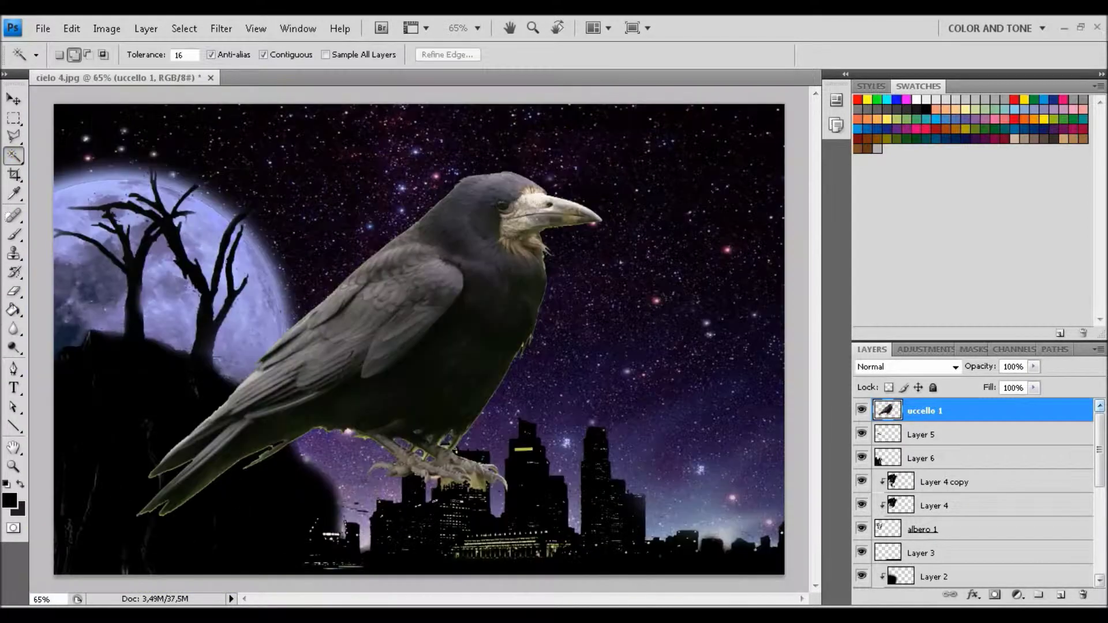
pyautogui.hotkey('ctrl', 't')
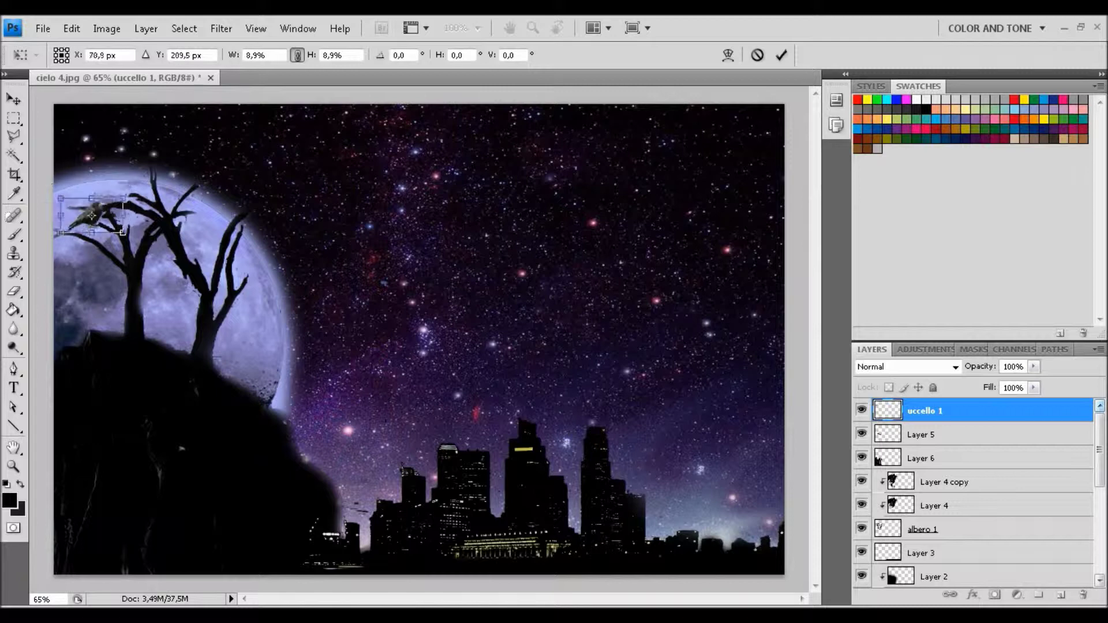
# Step: Duplicate the crow and perch the resized copy on the right tree branch
pyautogui.press('Return')
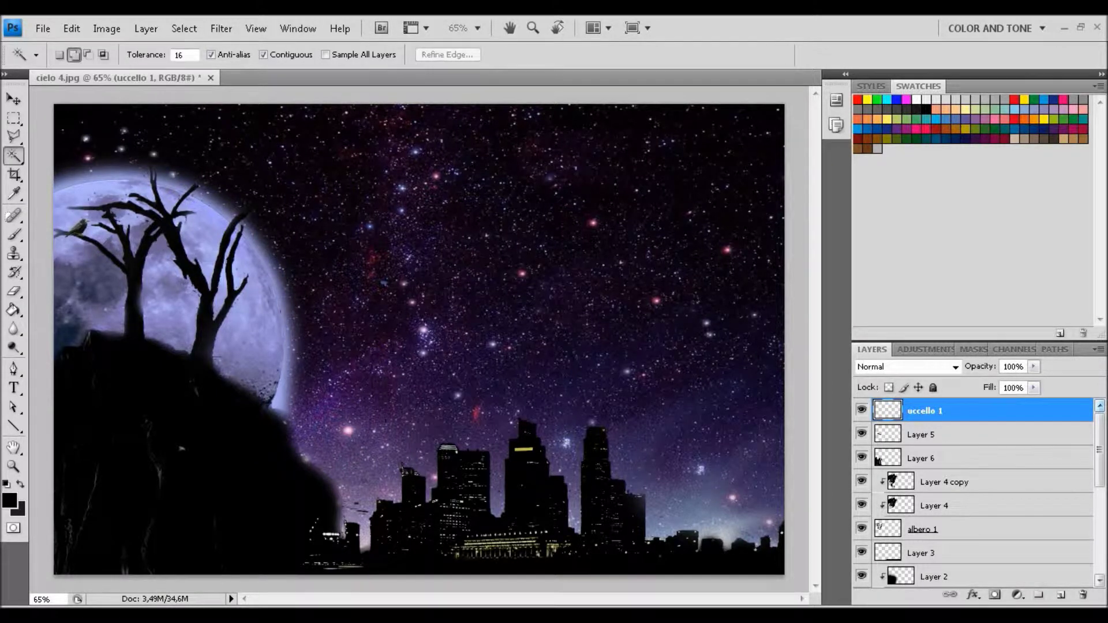
pyautogui.hotkey('ctrl', 'j')
pyautogui.press('v')
pyautogui.moveTo(81, 231)
pyautogui.mouseDown()
pyautogui.moveTo(246, 270)
pyautogui.moveTo(195, 247)
pyautogui.mouseUp()
pyautogui.hotkey('ctrl', 't')
pyautogui.press('Return')
# Step: Add a third crow on the left branch, merge the crows, and add a clipped layer above
pyautogui.rightClick(935, 411)
pyautogui.click(886, 280)
pyautogui.press('Return')
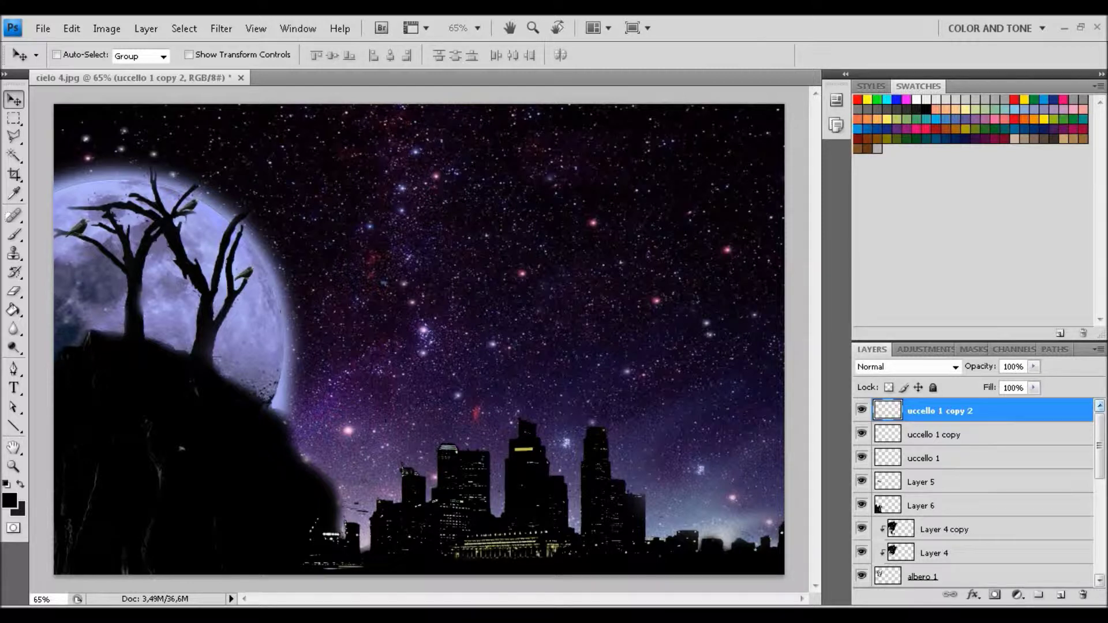
pyautogui.hotkey('ctrl', 'e')
pyautogui.hotkey('ctrl', 'shift', 'alt', 'n')
pyautogui.hotkey('ctrl', 'alt', 'g')
pyautogui.press('b')
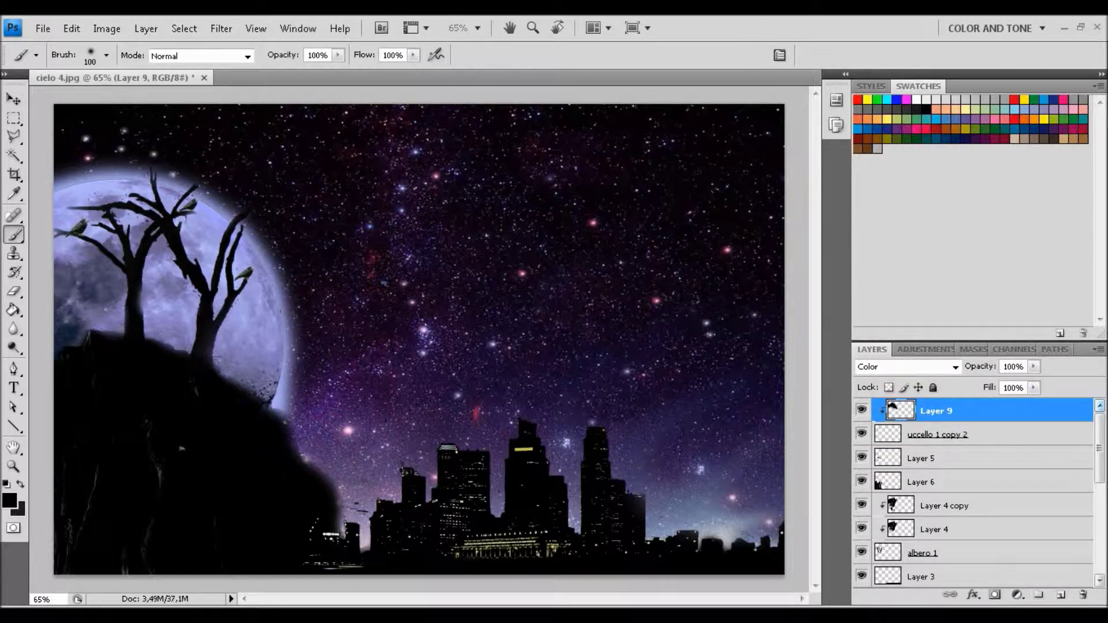
# Step: Clip Color-mode Layers 10–12 and lower their fills to 65%, 25% and 30%
pyautogui.rightClick(935, 577)
pyautogui.click(976, 378)
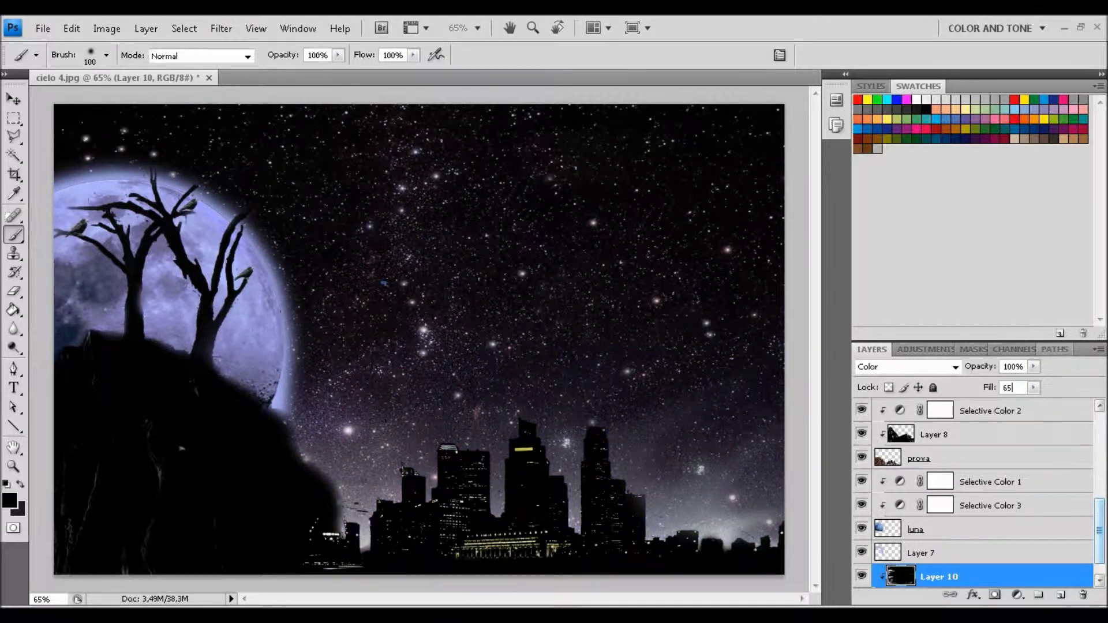
pyautogui.scroll(-1, 976, 490)
pyautogui.click(923, 506)
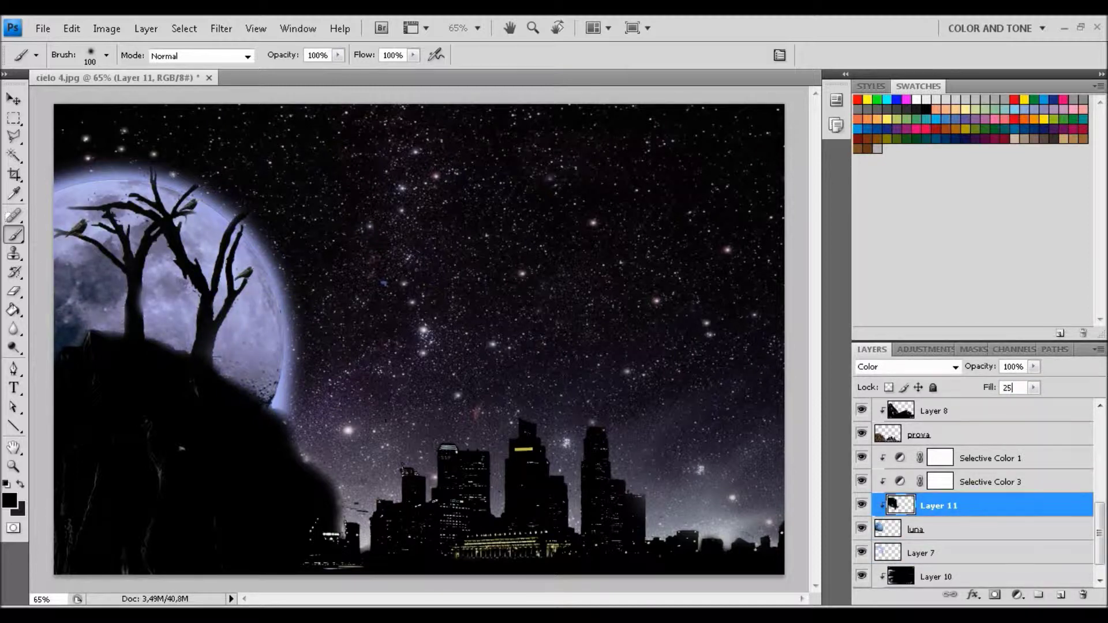
pyautogui.click(1034, 387)
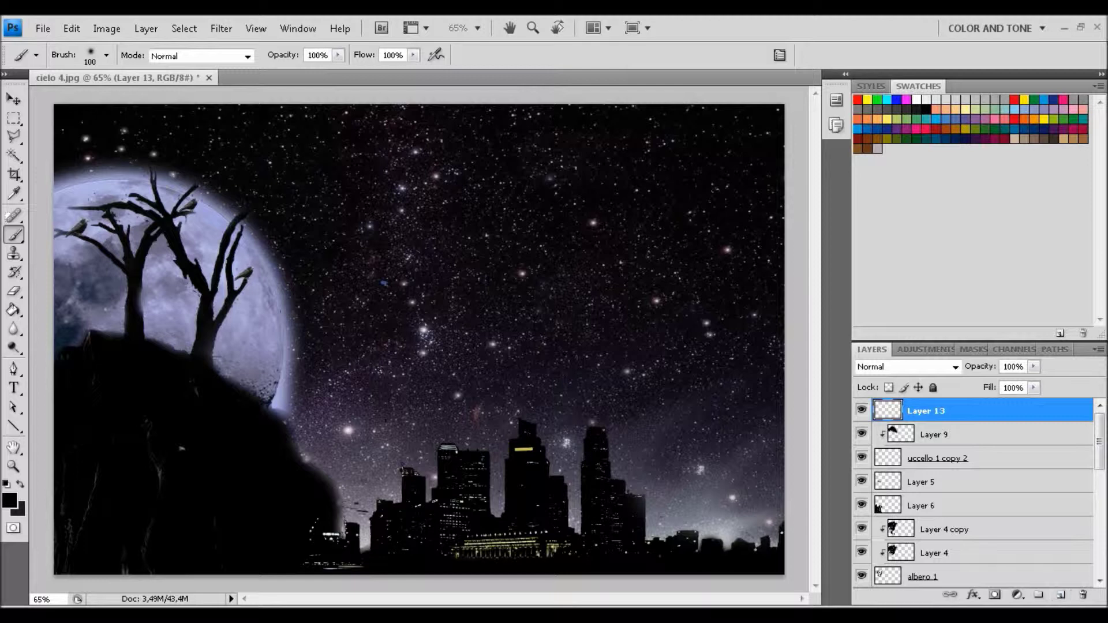
pyautogui.click(106, 55)
# Step: Paint lavender rim strokes with a 13px brush along the skyline's building edges
pyautogui.doubleClick(132, 184)
pyautogui.moveTo(482, 202); pyautogui.dragTo(469, 306)
pyautogui.click(450, 313)
pyautogui.moveTo(326, 334); pyautogui.dragTo(314, 453)
pyautogui.scroll(2, 419, 323)
pyautogui.moveTo(652, 215); pyautogui.dragTo(618, 430)
pyautogui.scroll(-1, 419, 323)
pyautogui.moveTo(503, 461); pyautogui.dragTo(537, 482)
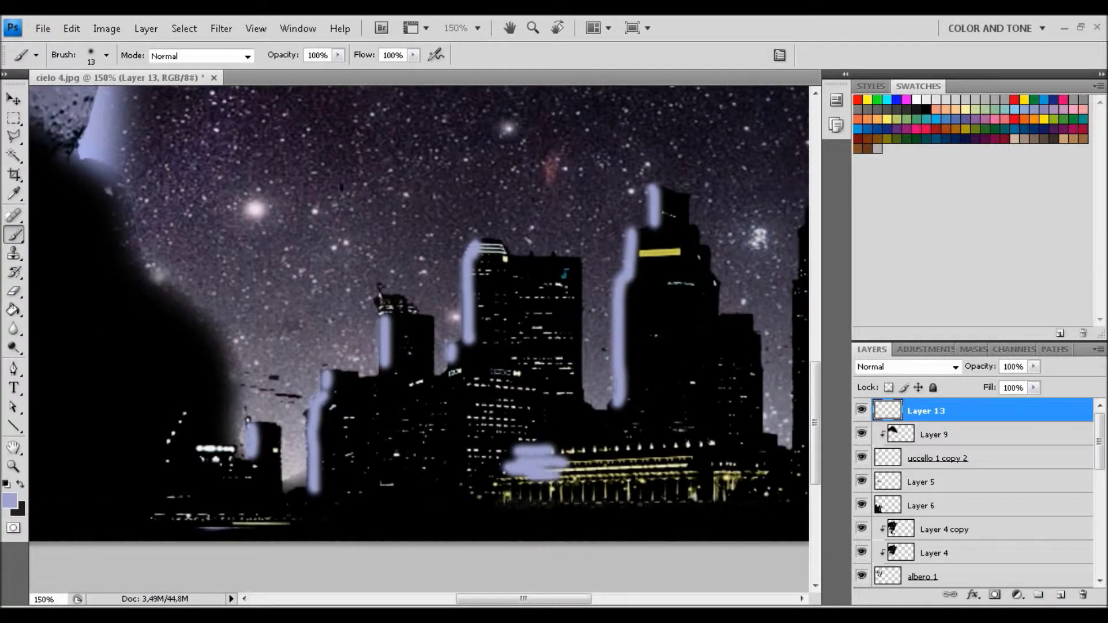
pyautogui.hscroll(5, 419, 323)
pyautogui.moveTo(454, 202)
pyautogui.mouseDown()
pyautogui.moveTo(444, 448)
pyautogui.moveTo(448, 288)
pyautogui.mouseUp()
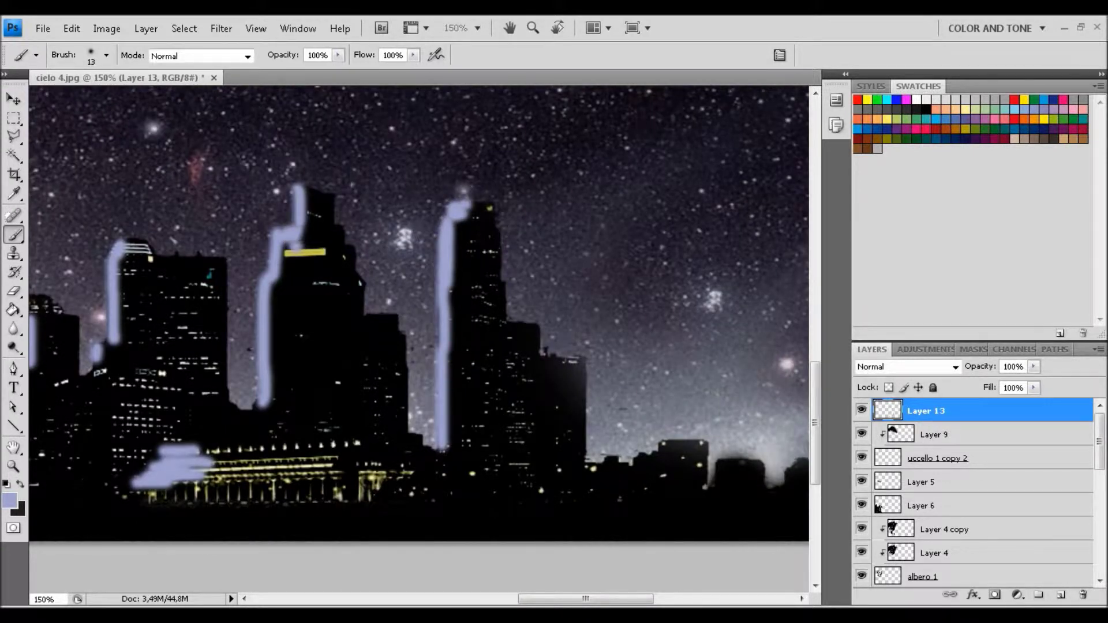
# Step: Set Layer 13 to Lighter Color at 16% fill and stamp the visible image
pyautogui.hotkey('ctrl', '0')
pyautogui.click(907, 366)
pyautogui.click(884, 193)
pyautogui.moveTo(1034, 387); pyautogui.dragTo(963, 404)
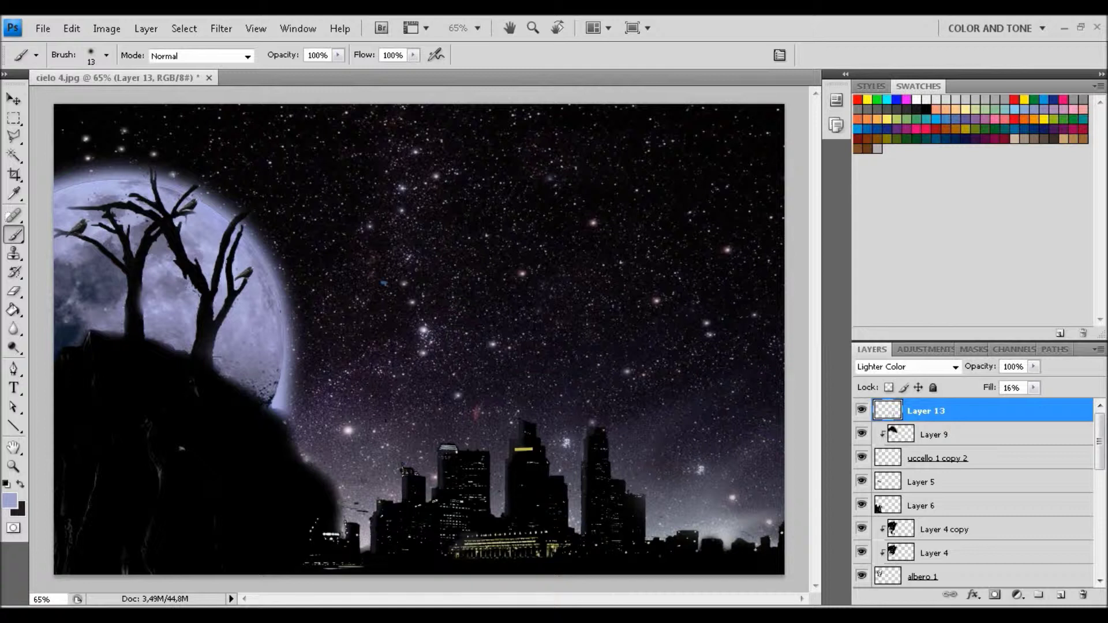
pyautogui.press('e')
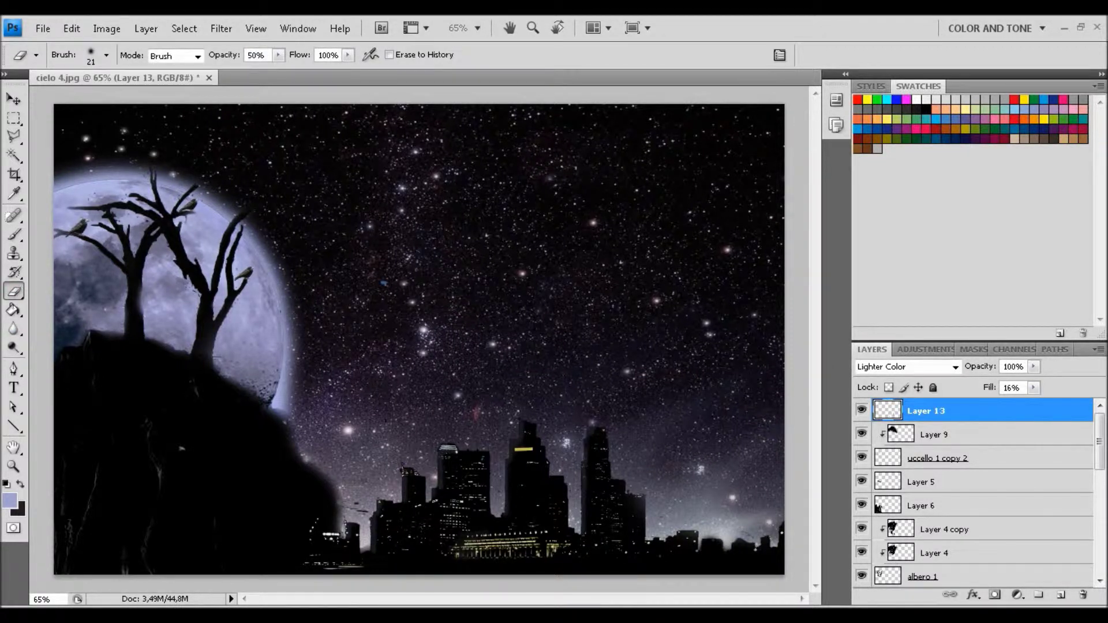
pyautogui.hotkey('alt', '[')
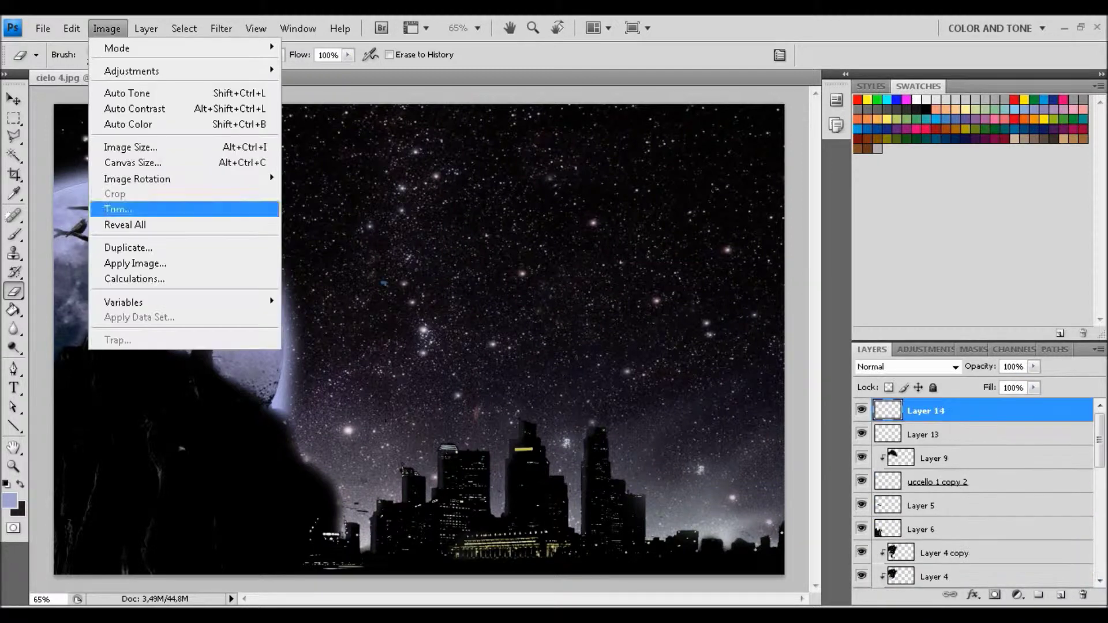
# Step: Brighten Layer 14 with Curves and Shadows/Highlights (Shadows 15, Highlights 22)
pyautogui.hotkey('ctrl', 'm')
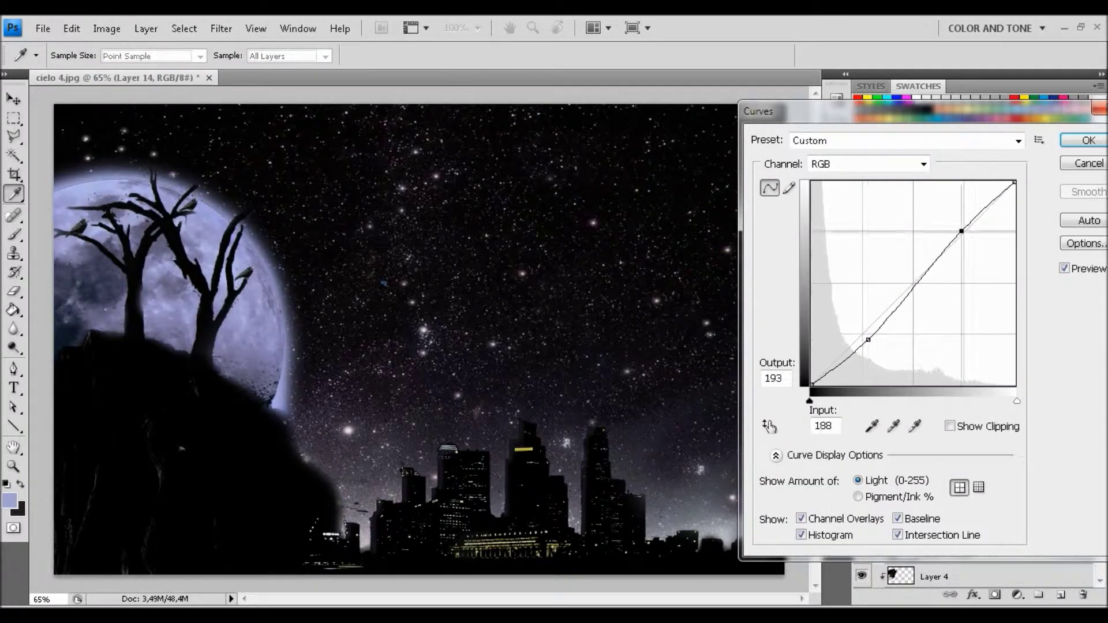
pyautogui.press('Return')
pyautogui.click(106, 28)
pyautogui.click(422, 325)
pyautogui.write('15')
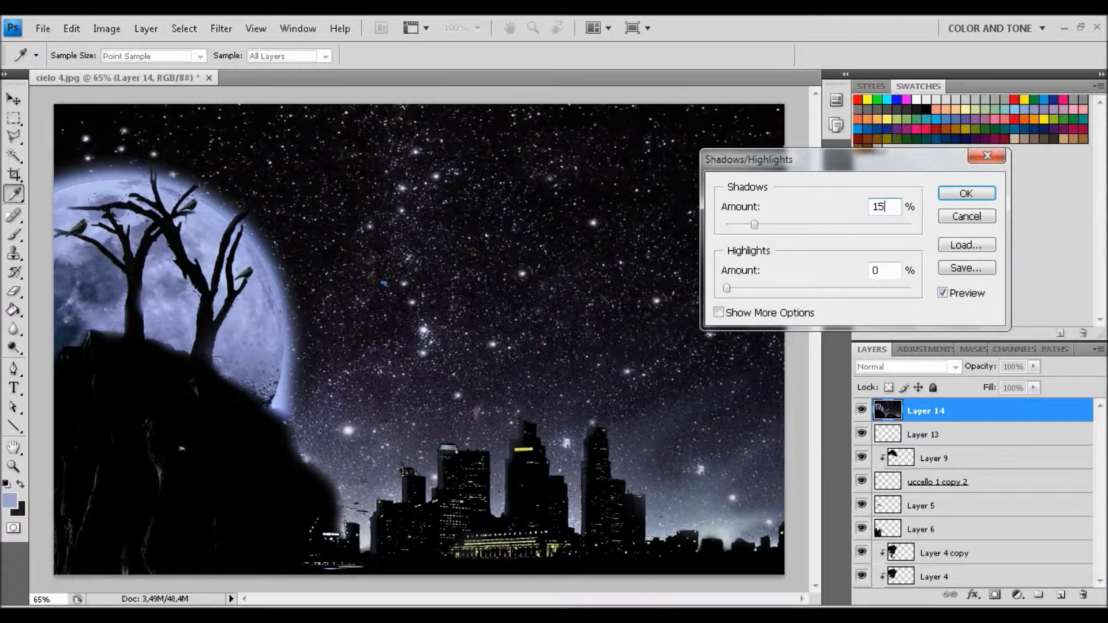
pyautogui.press('Tab')
pyautogui.write('22')
pyautogui.press('Return')
# Step: Dodge the scene lightly and add an empty Layer 15 above
pyautogui.press('e')
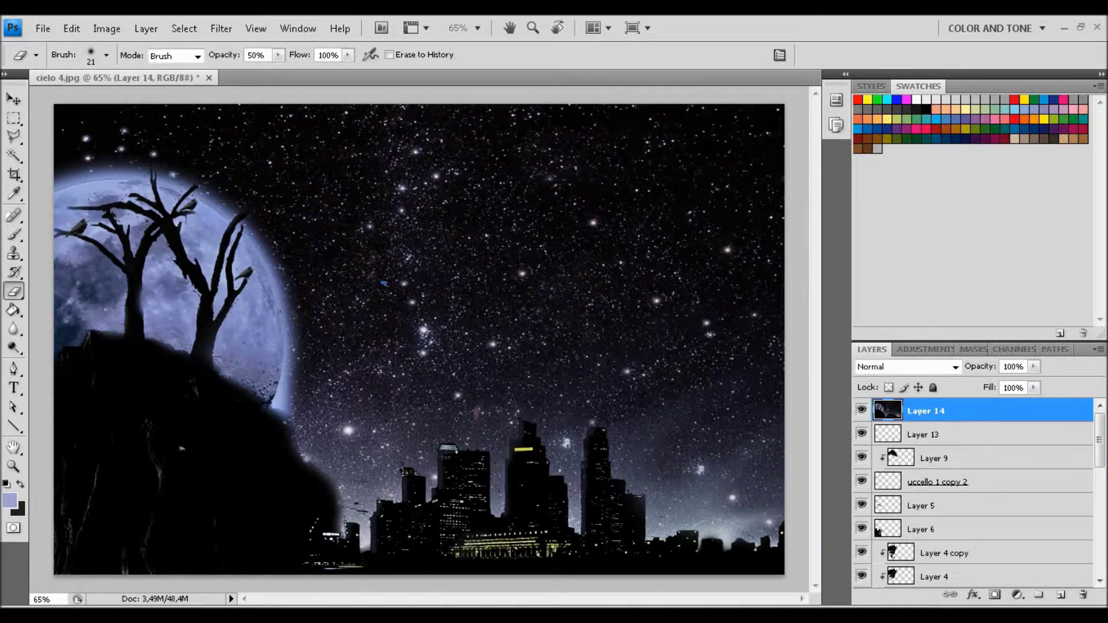
pyautogui.press('o')
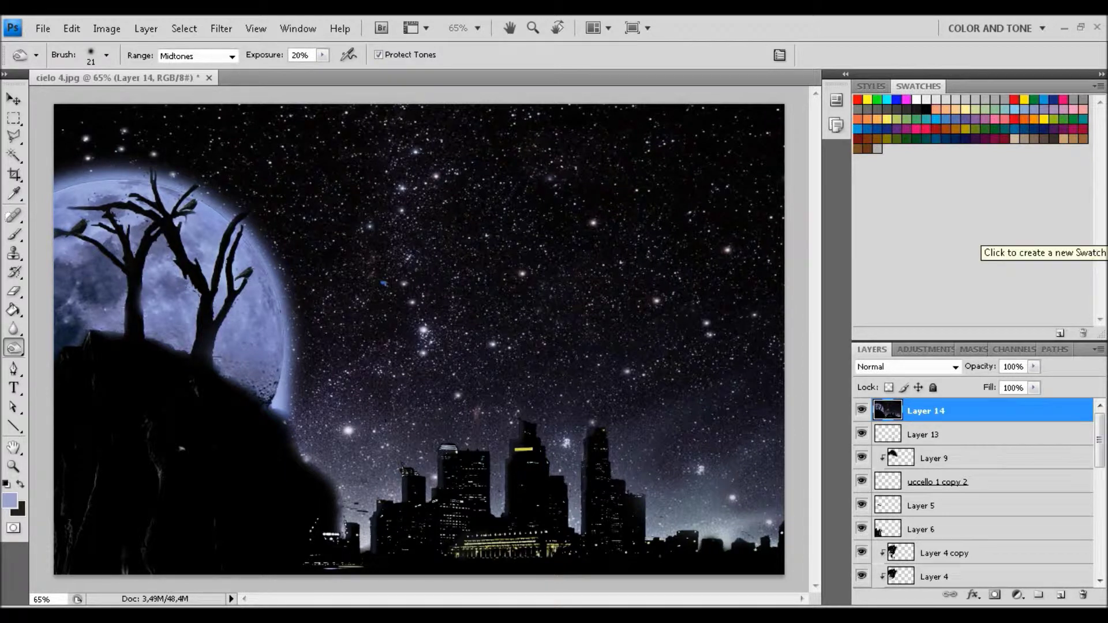
pyautogui.hotkey('ctrl', 'shift', 'alt', 'n')
pyautogui.press('b')
pyautogui.click(106, 55)
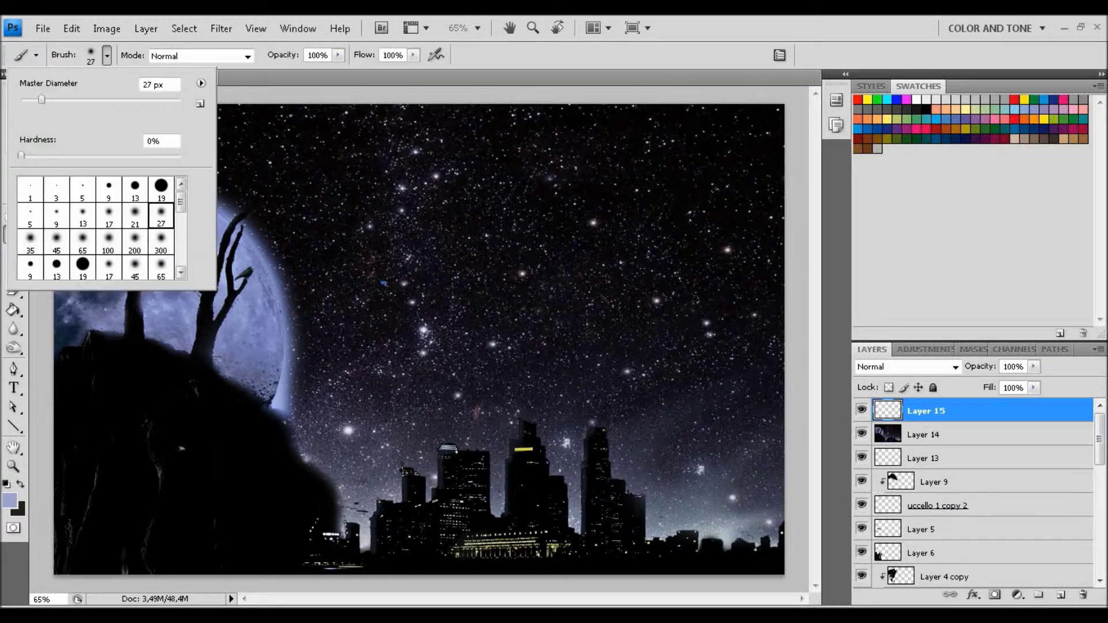
# Step: Try a cliff-edge highlight stroke at 40% fill, then delete that layer
pyautogui.moveTo(342, 525); pyautogui.dragTo(257, 399)
pyautogui.click(906, 367)
pyautogui.click(889, 190)
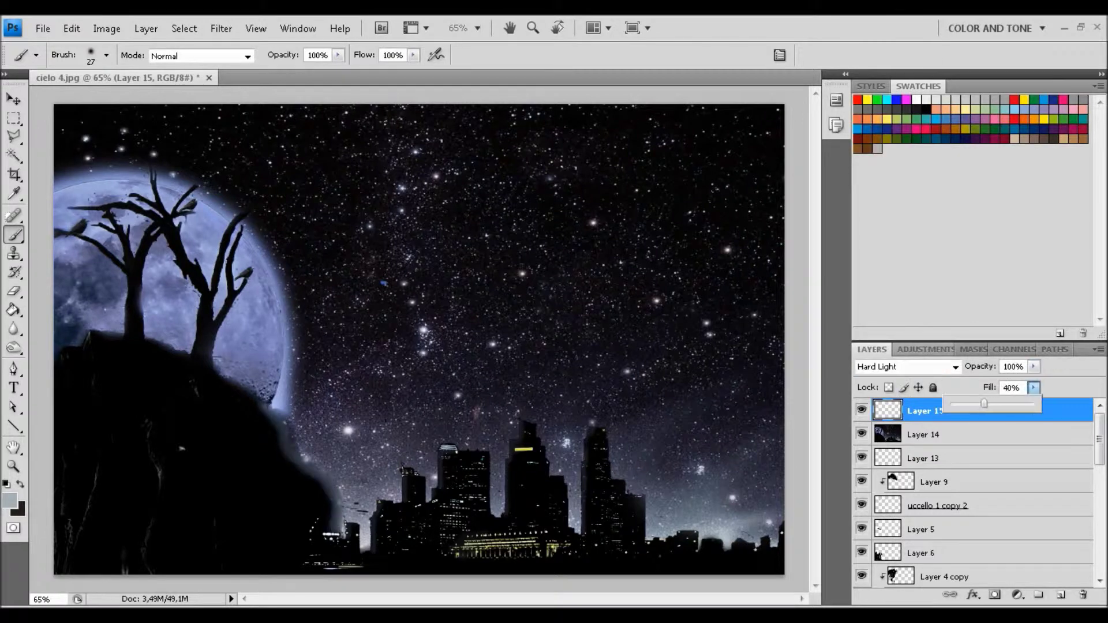
pyautogui.press('Delete')
# Step: Clone-stamp a small spot on Layer 14 with a 21-pixel brush
pyautogui.press('s')
pyautogui.click(107, 55)
pyautogui.click(122, 228)
pyautogui.press('Return')
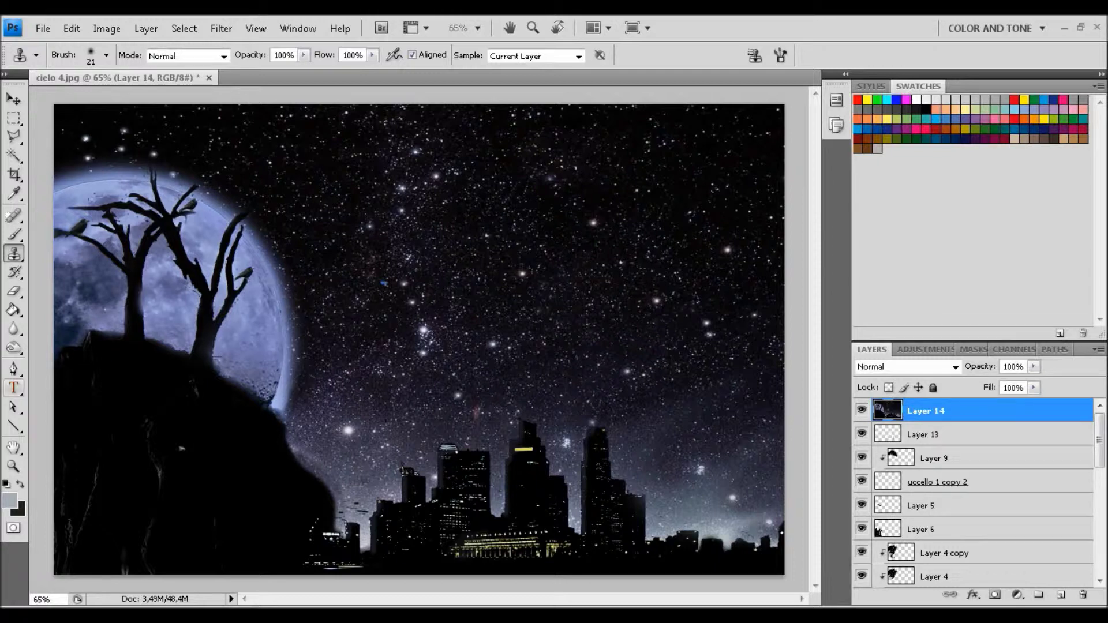
pyautogui.click(198, 351)
# Step: Stamp the visible scene to Layer 15 and apply Rough Pastels (40, 1, 50)
pyautogui.hotkey('ctrl', 'shift', 'alt', 'e')
pyautogui.click(221, 28)
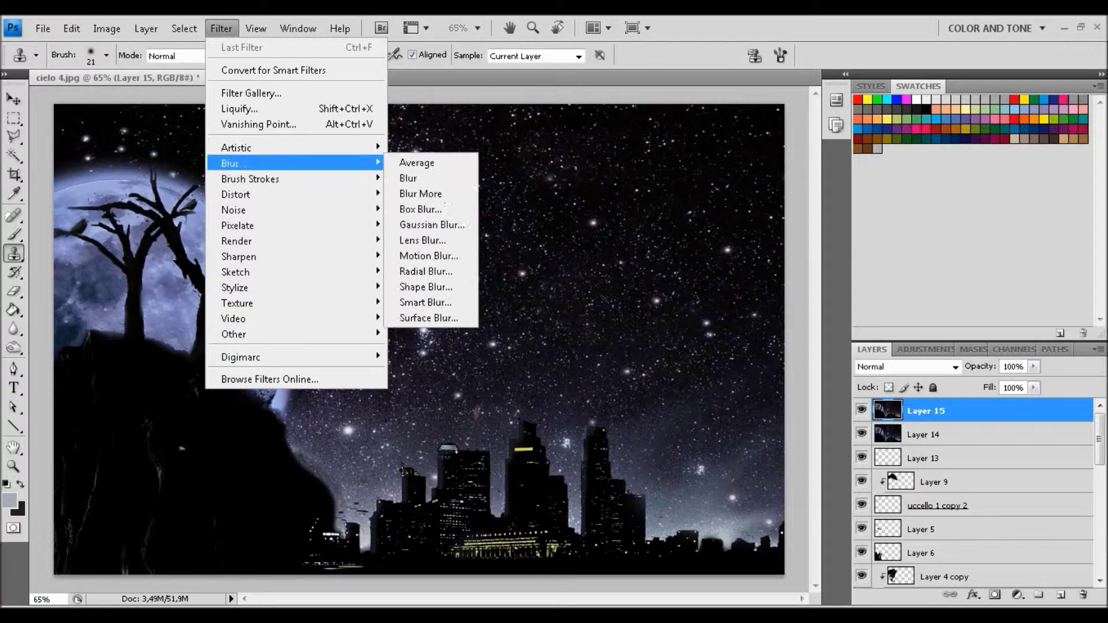
pyautogui.click(439, 325)
pyautogui.write('40')
pyautogui.press('Tab')
pyautogui.write('1')
pyautogui.press('Tab')
pyautogui.press('Tab')
pyautogui.write('50')
pyautogui.press('Tab')
pyautogui.press('Return')
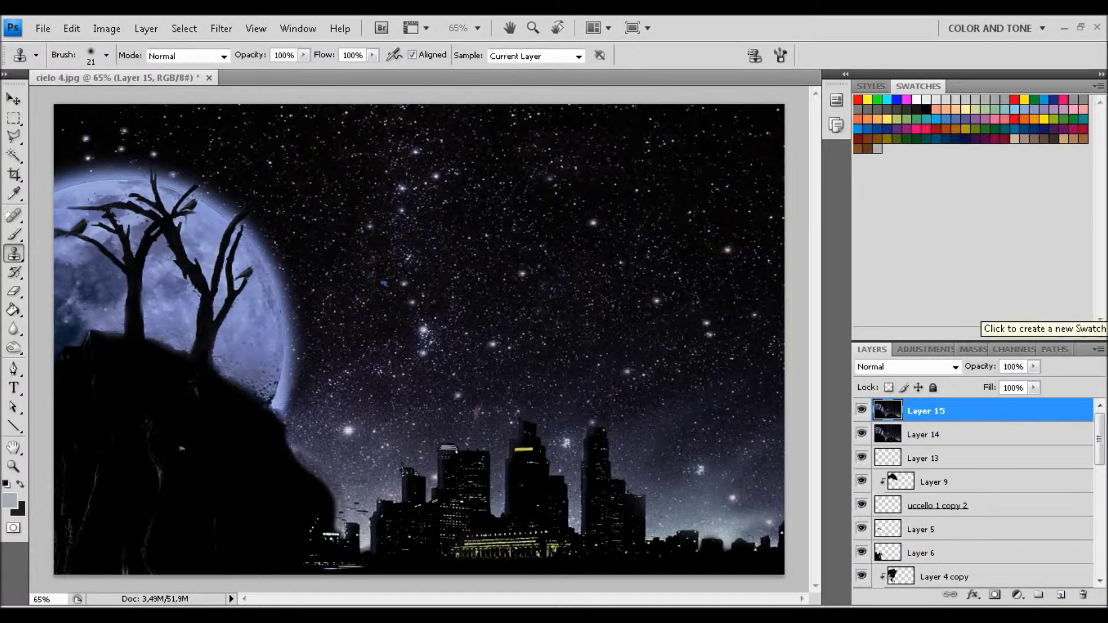
# Step: Scale the placed signature to 3.3% with linked proportions and move it top-right
pyautogui.click(274, 542)
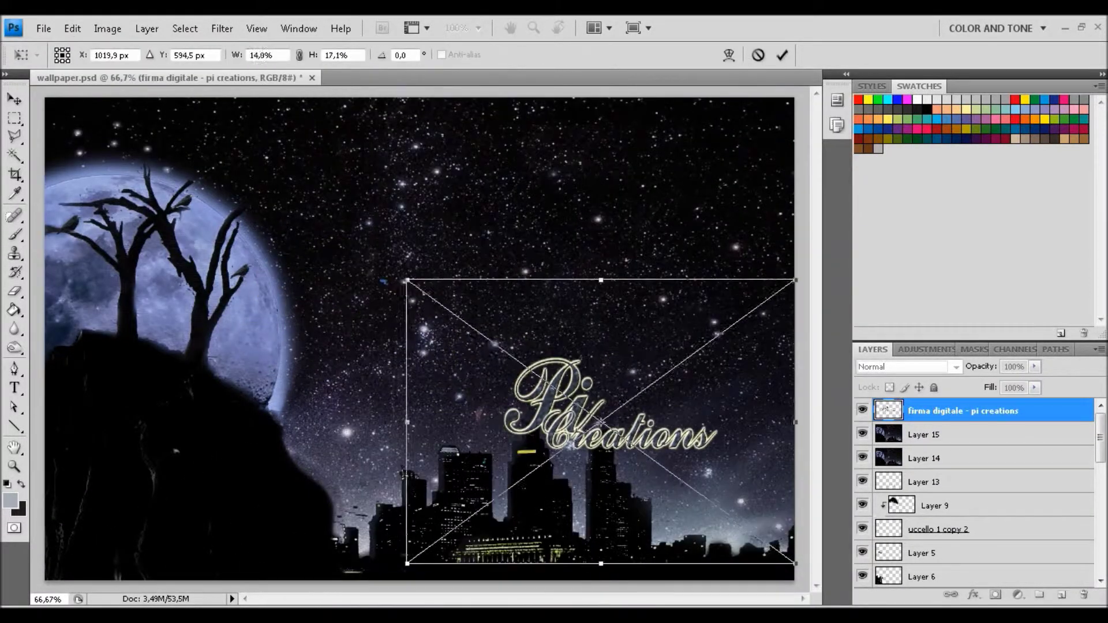
pyautogui.write('15')
pyautogui.click(299, 55)
pyautogui.moveTo(392, 297); pyautogui.dragTo(638, 446)
pyautogui.moveTo(724, 503)
pyautogui.mouseDown()
pyautogui.moveTo(748, 123)
pyautogui.moveTo(752, 132)
pyautogui.mouseUp()
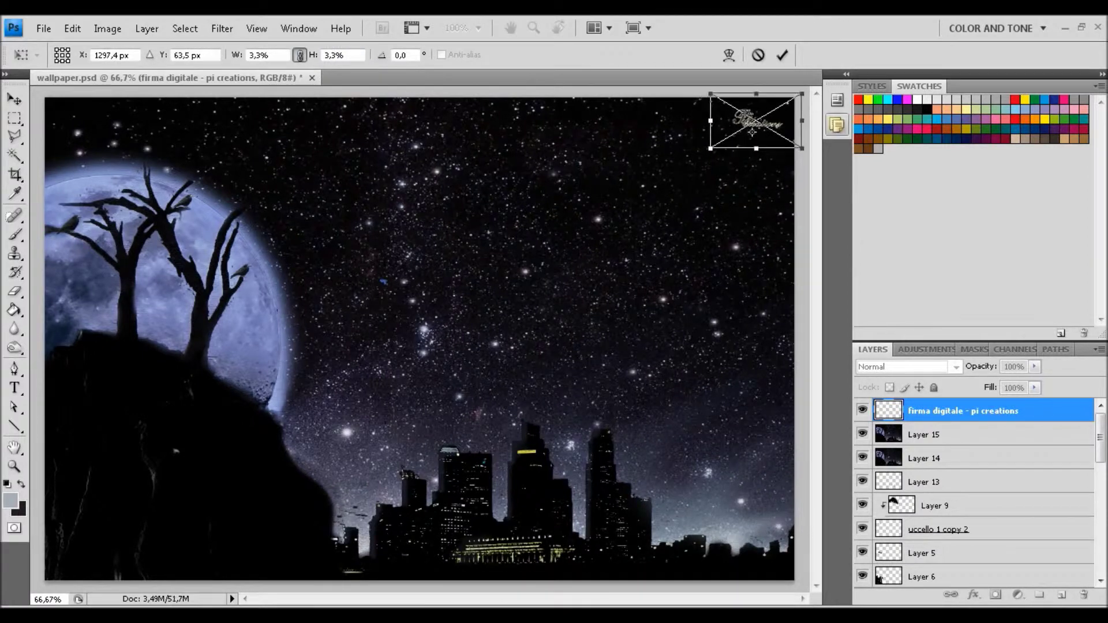
pyautogui.press('Return')
# Step: Set the signature layer to Hard Light blending with 50% fill
pyautogui.click(906, 366)
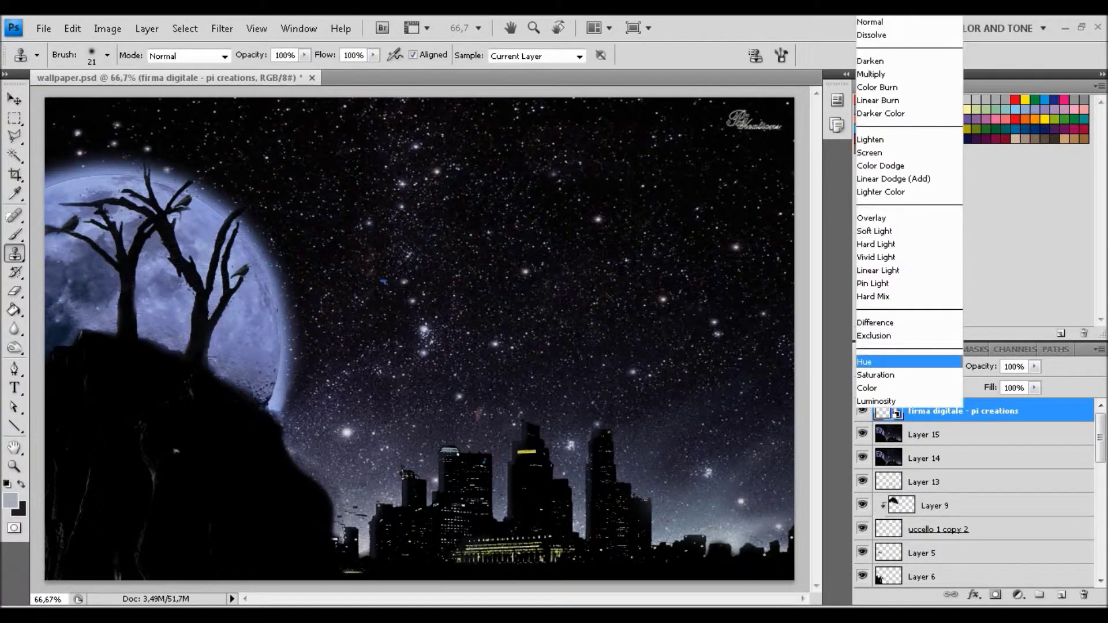
pyautogui.press('Return')
pyautogui.press('Up')
pyautogui.press('Up')
pyautogui.press('Up')
pyautogui.press('Up')
pyautogui.press('Up')
pyautogui.press('Up')
pyautogui.press('Up')
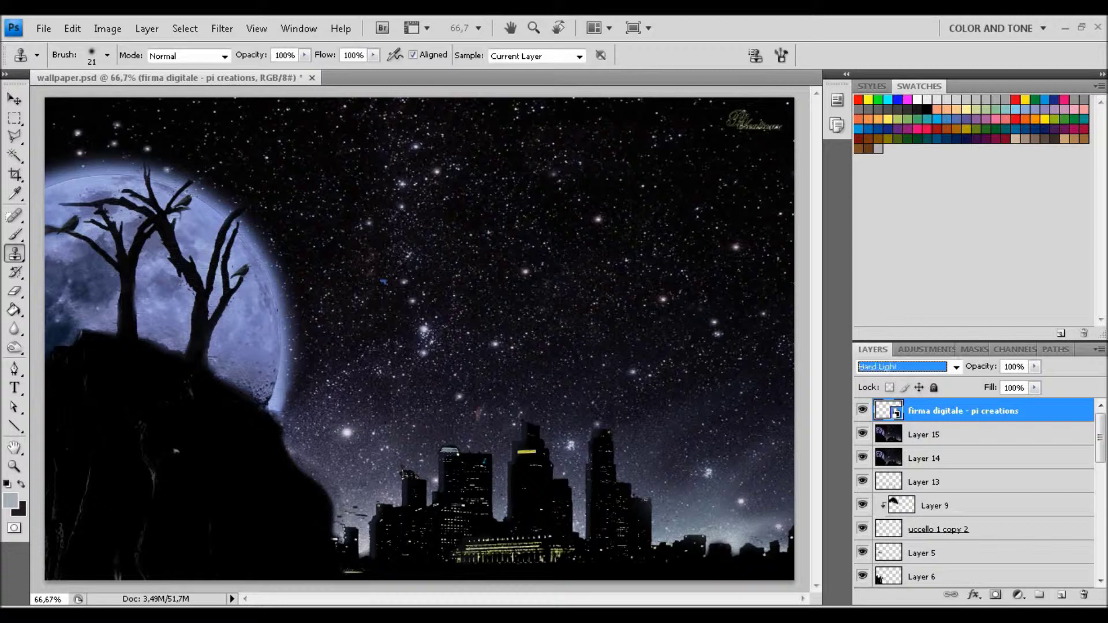
pyautogui.click(1014, 388)
pyautogui.write('50')
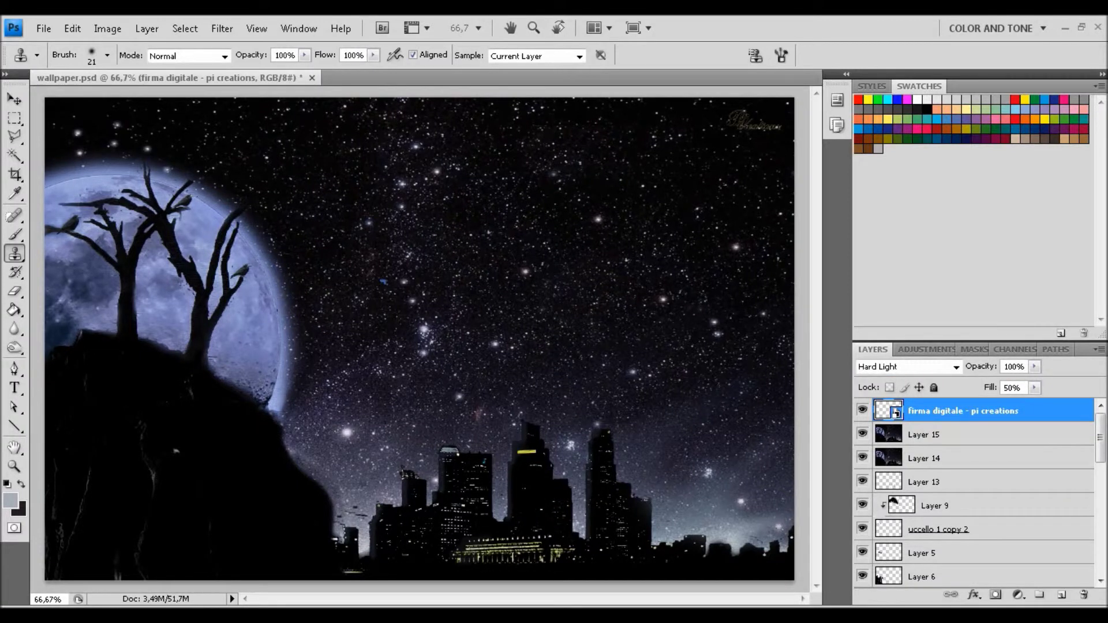